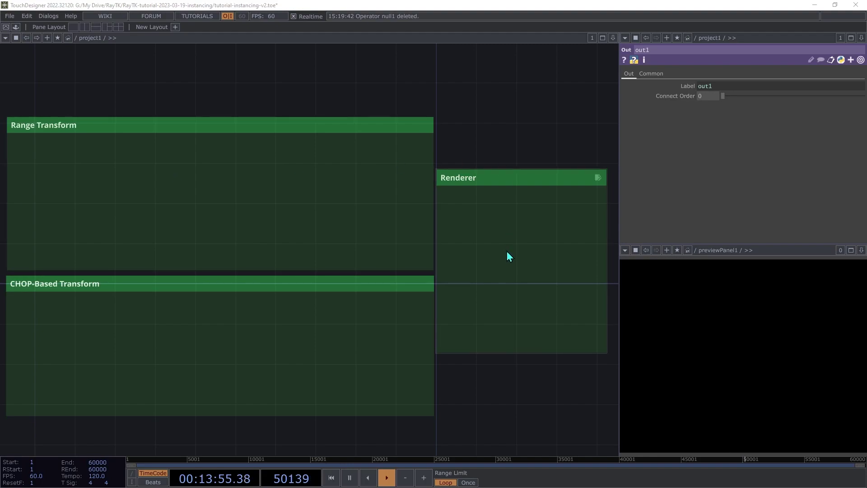
Add a raymarchRender3D from the RayTK palette ('raym') and place it inside the Renderer box.
scroll(542, 257, "up", 5)
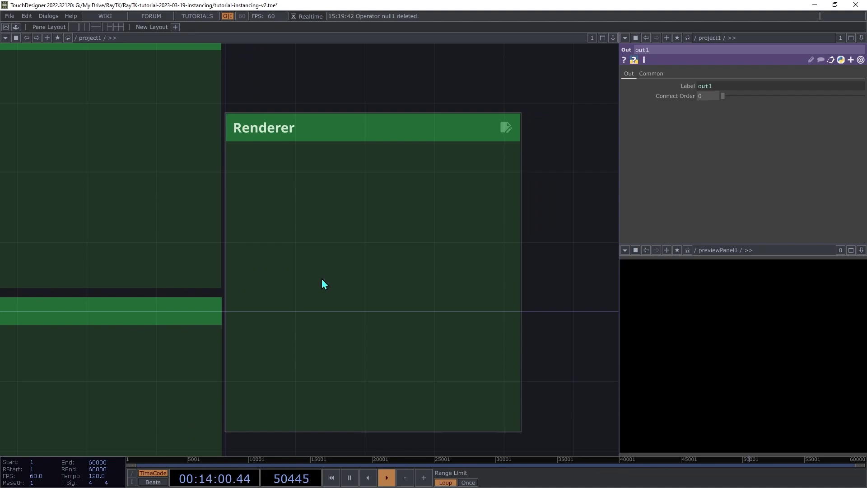
key("alt+r")
type("raym")
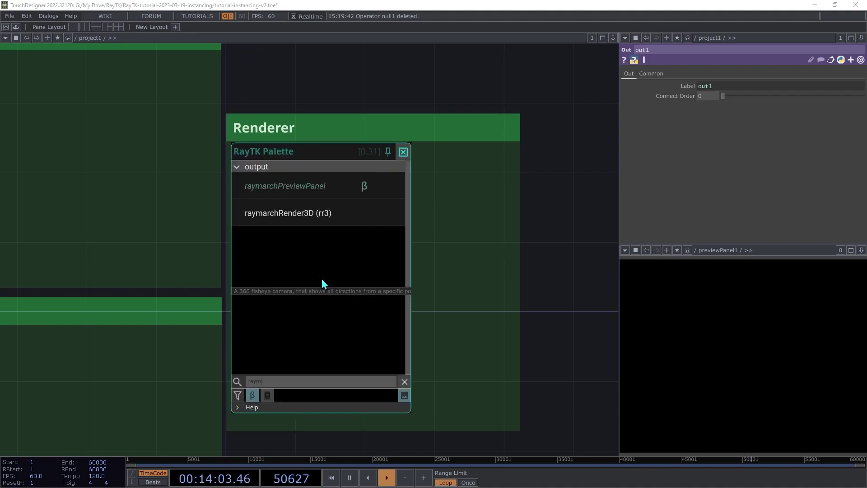
left_click(319, 214)
left_click_drag(318, 262, 423, 219)
Append a Null TOP, null1, to the renderer's output, right of the renderer.
left_click(494, 188)
left_click(552, 209)
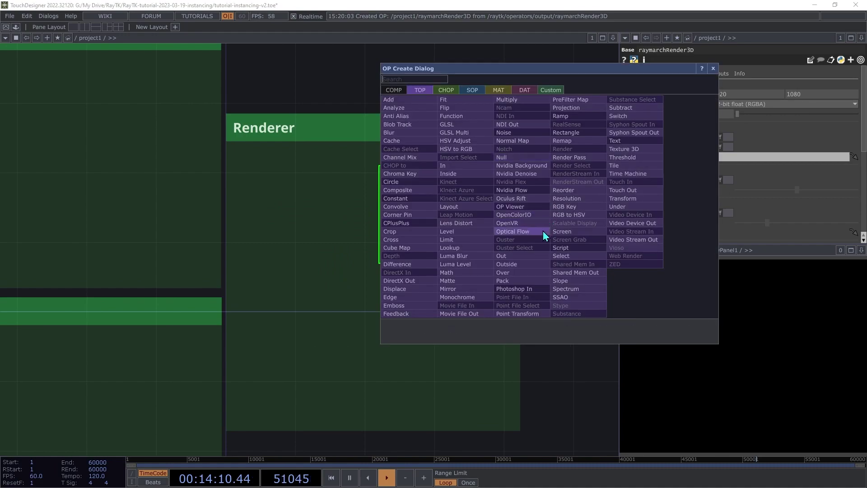
left_click(511, 155)
left_click(595, 211)
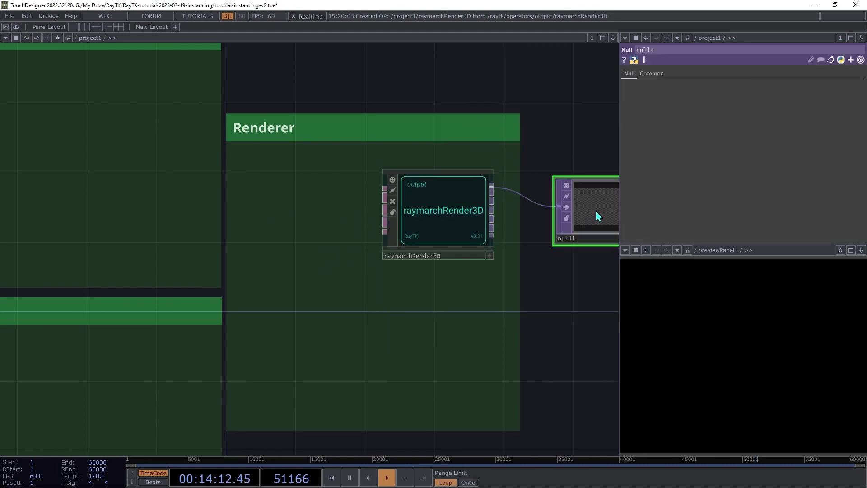
left_click(428, 212)
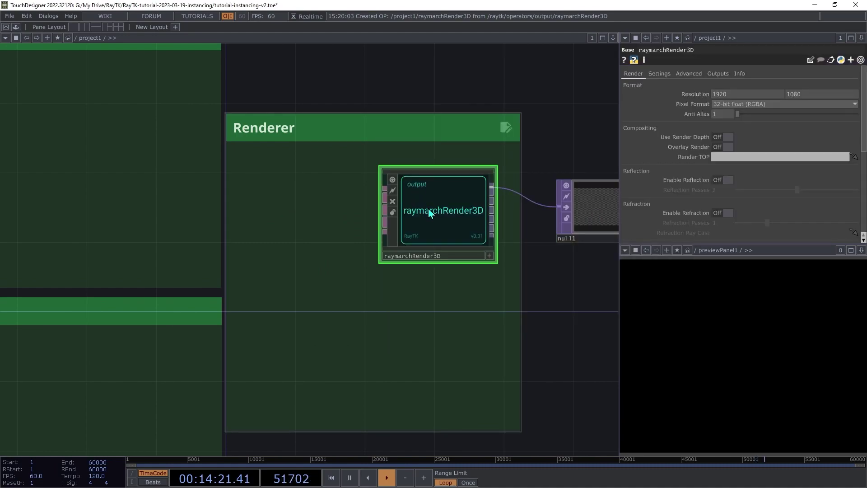
Add a Look At Camera wired into raymarchRender3D and move it beside the renderer.
right_click(297, 272)
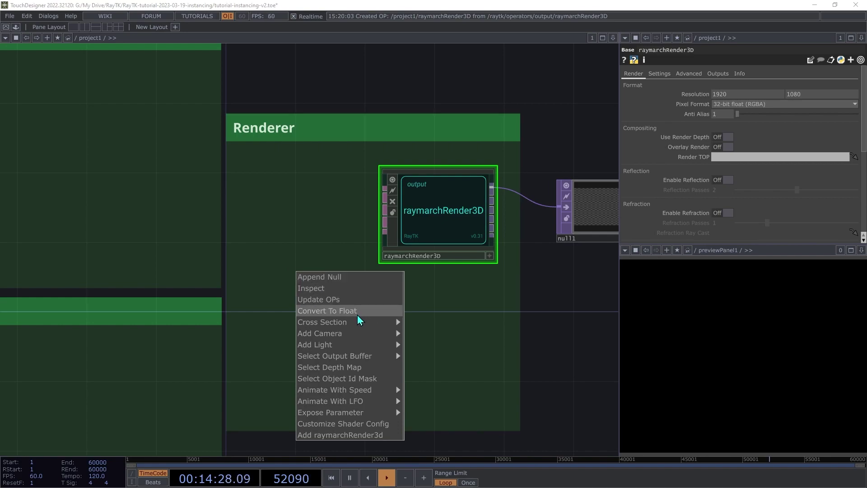
mouse_move(319, 342)
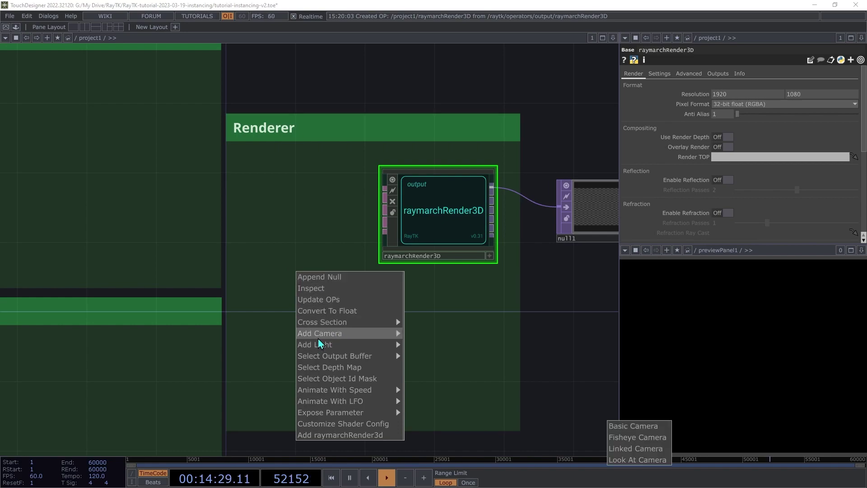
left_click(637, 461)
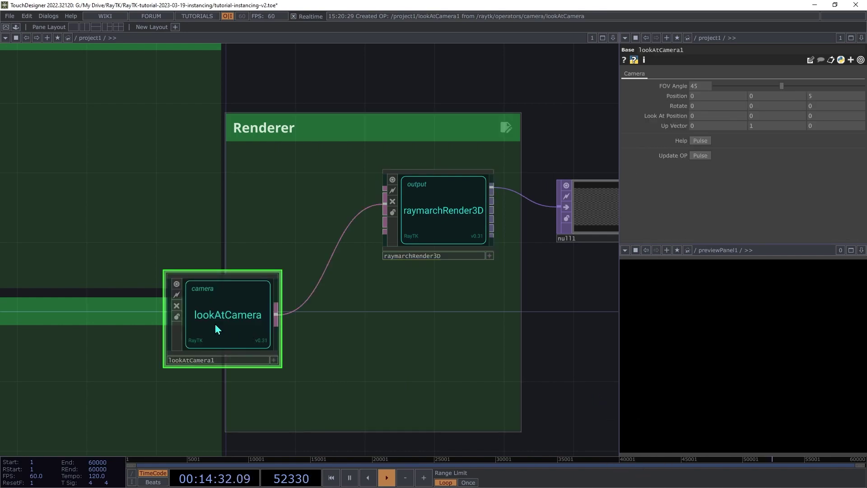
left_click_drag(217, 330, 290, 286)
Add a Point Light wired into raymarchRender3D and stack it under the camera.
left_click(445, 240)
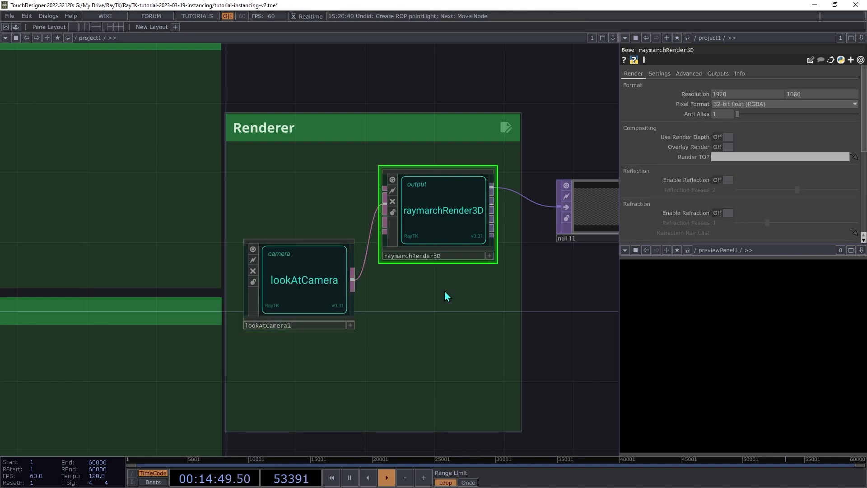
key("alt+r")
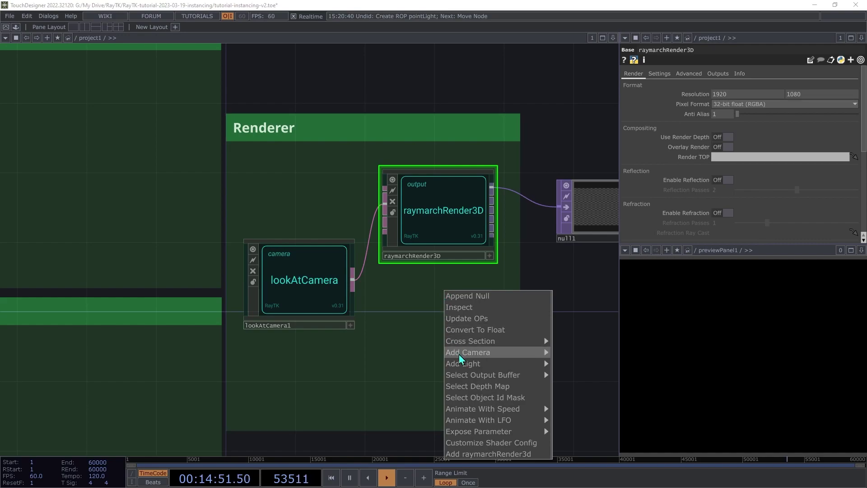
mouse_move(465, 366)
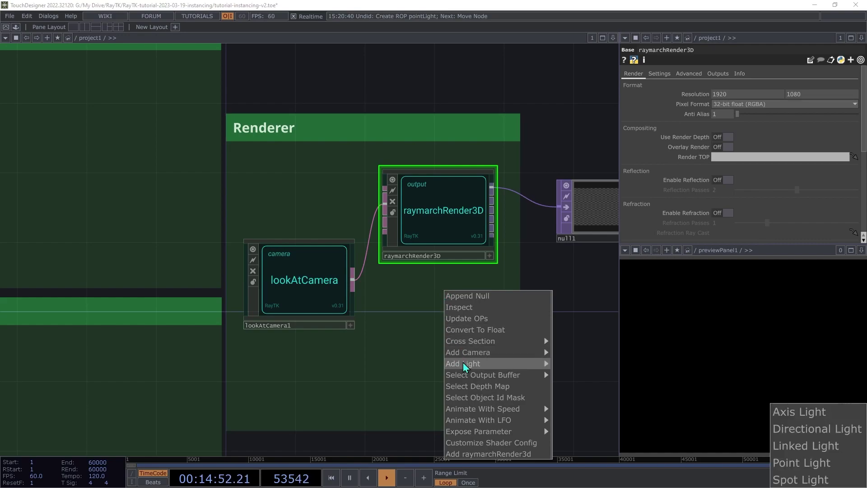
left_click(791, 472)
left_click_drag(222, 416, 280, 367)
left_click_drag(290, 270, 282, 243)
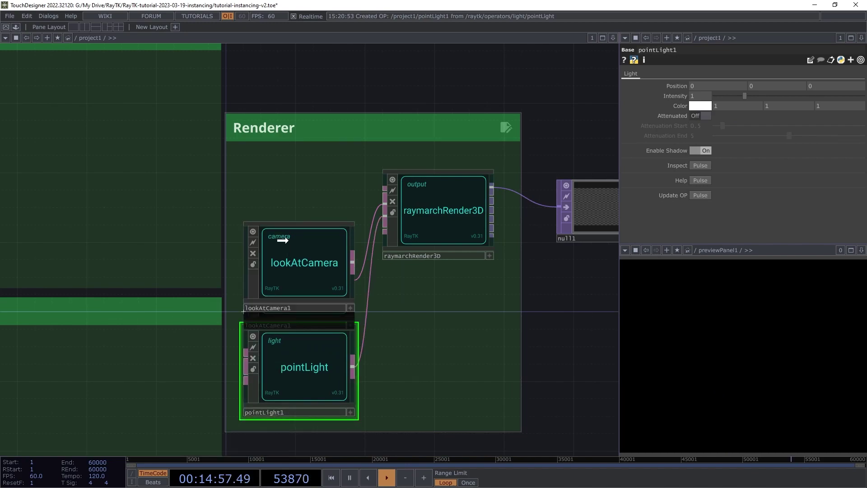
Set the point light's position to 4, 3, 4.
left_click(709, 84)
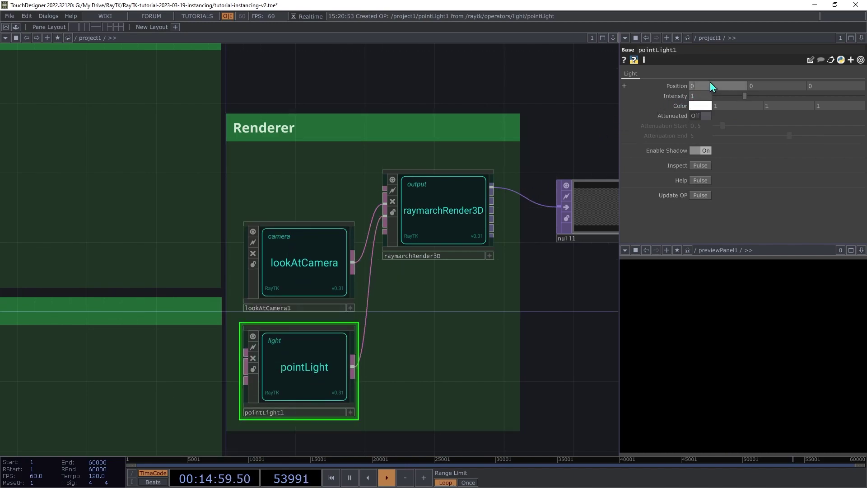
type("4")
key("Tab")
type("3")
key("Tab")
type("4")
key("Tab")
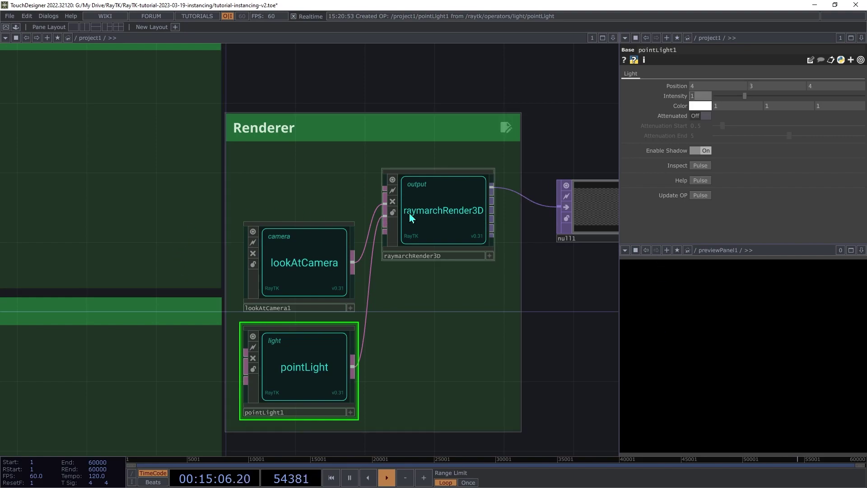
left_click(426, 218)
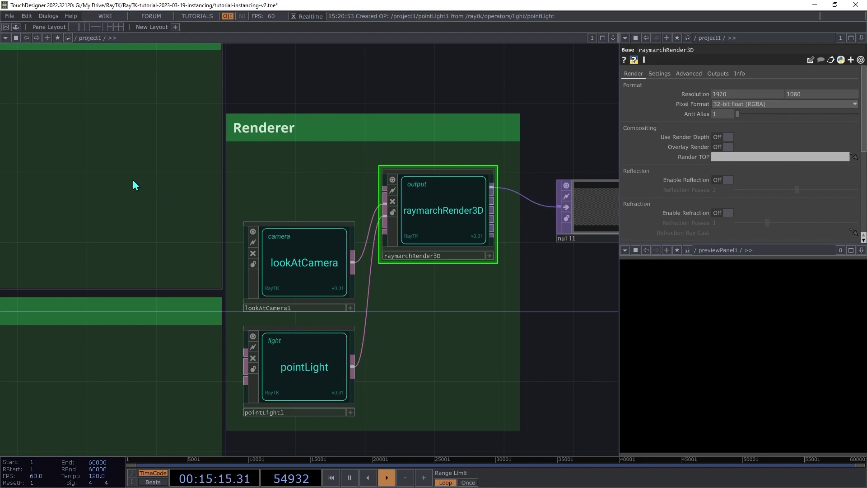
Add an octahedronSdf feeding the renderer's first input and move it into the Range Transform box.
key("alt+r")
type("octa")
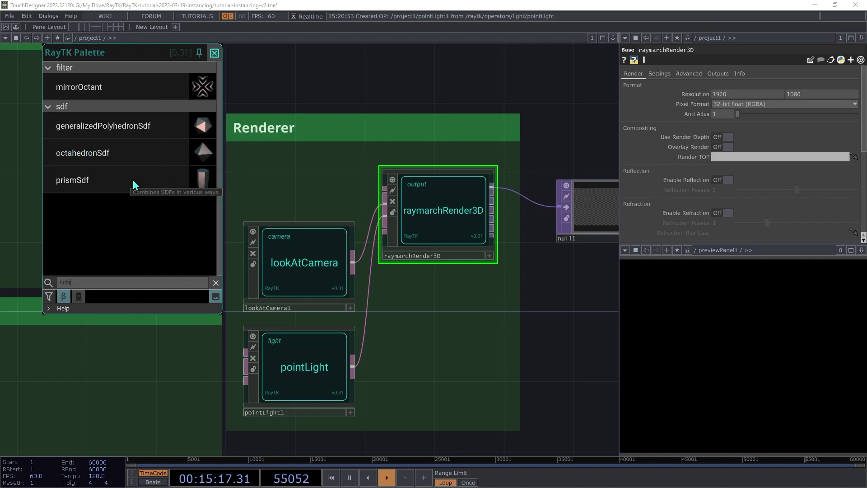
type("h")
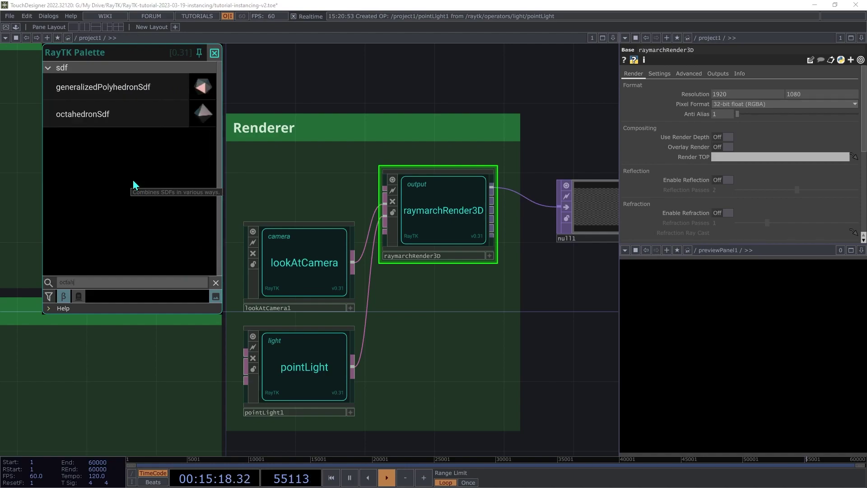
left_click(116, 118)
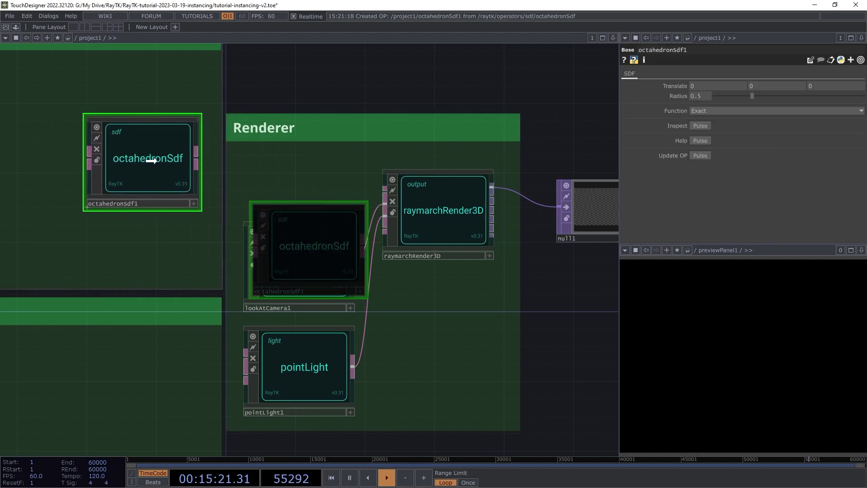
left_click(143, 156)
left_click(199, 158)
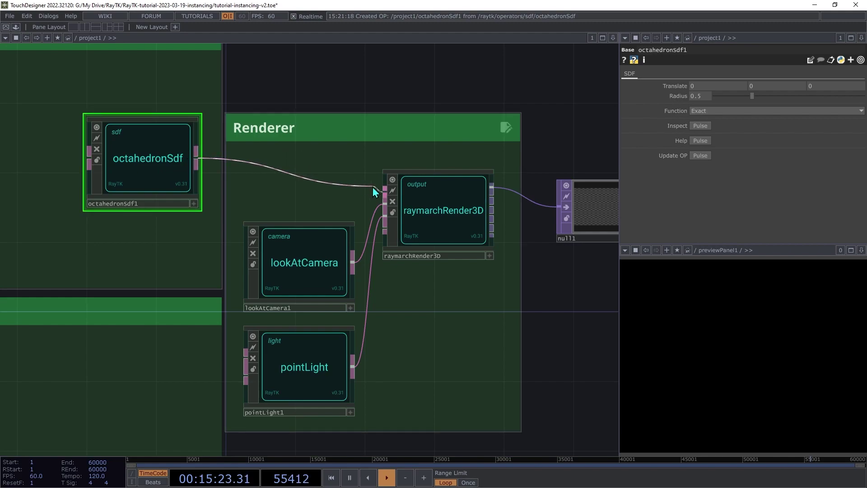
left_click(384, 190)
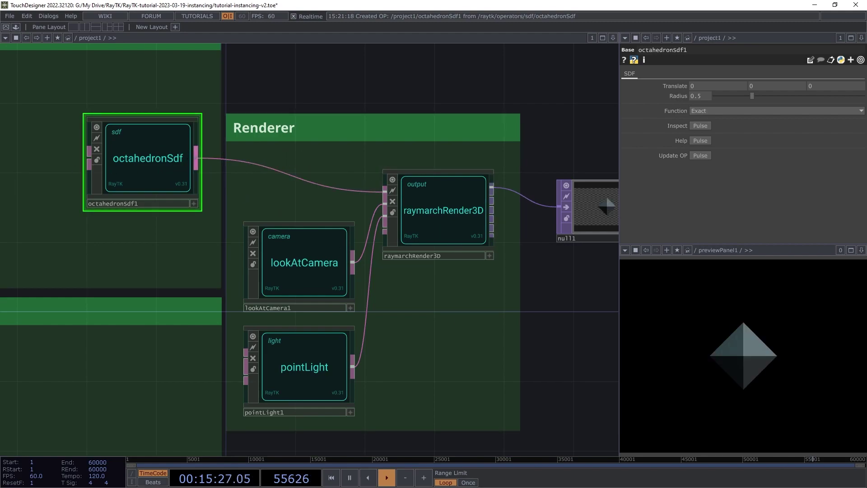
left_click_drag(90, 326, 405, 325)
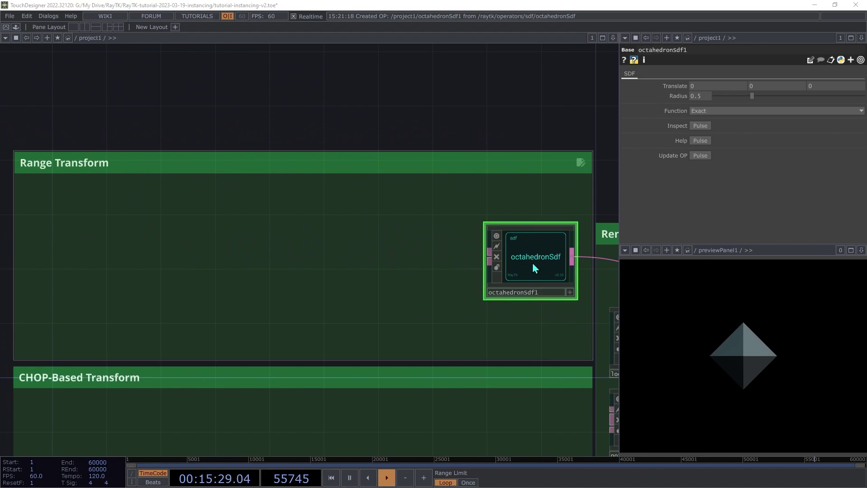
left_click_drag(533, 263, 301, 250)
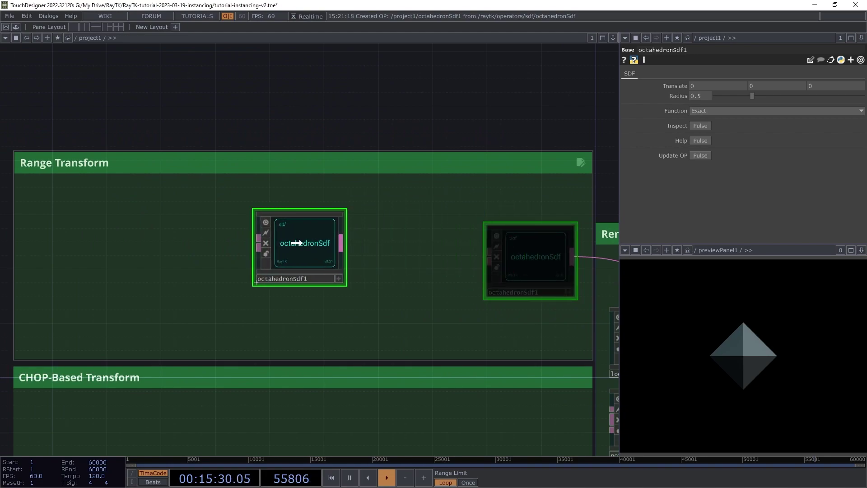
Set the octahedron's radius to 0.3.
left_click(703, 98)
type("0.3")
key("Tab")
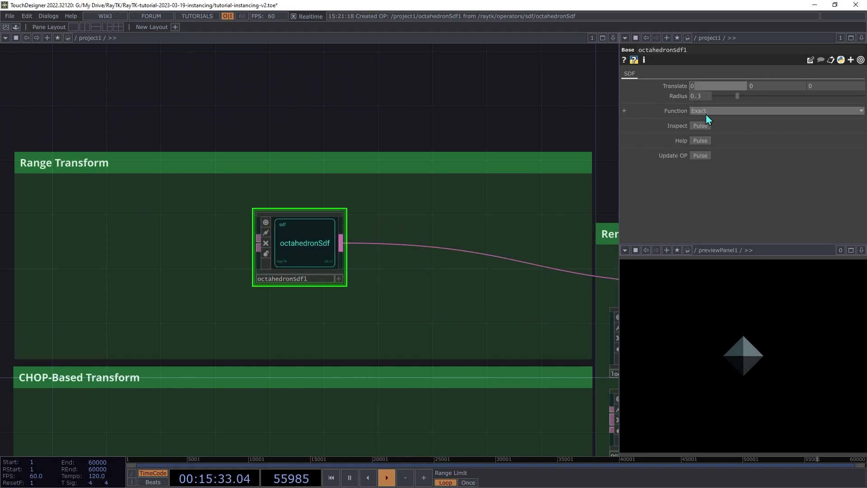
Insert an instance1 filter ('inst') after octahedronSdf1, placed just to its right.
key("alt+r")
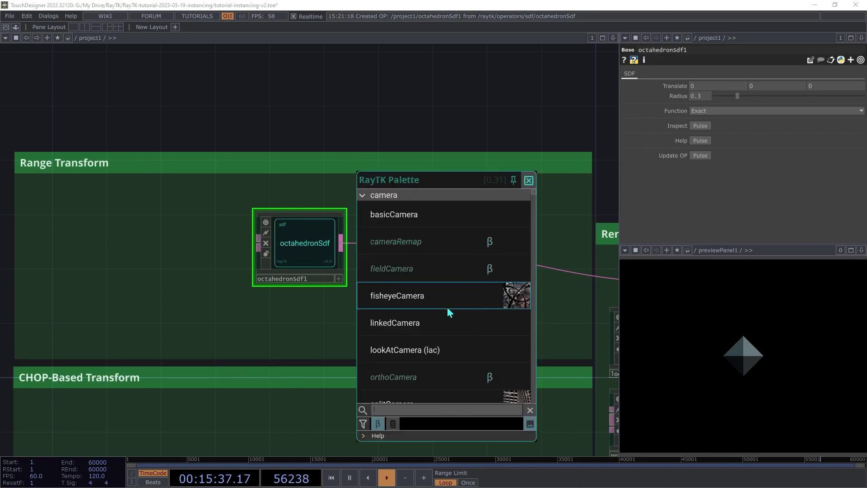
type("inst")
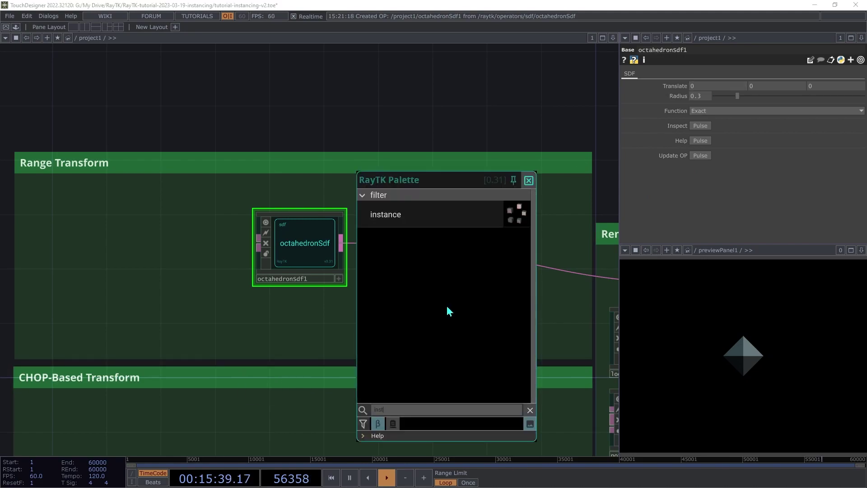
left_click(430, 214)
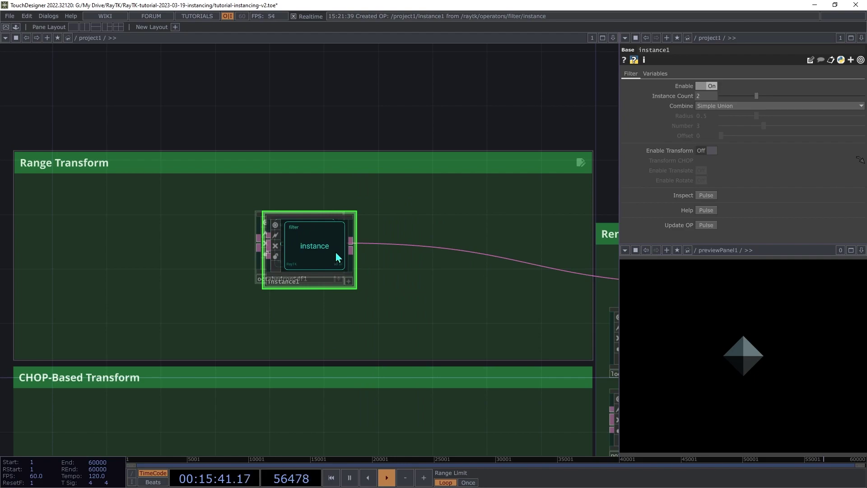
left_click(410, 247)
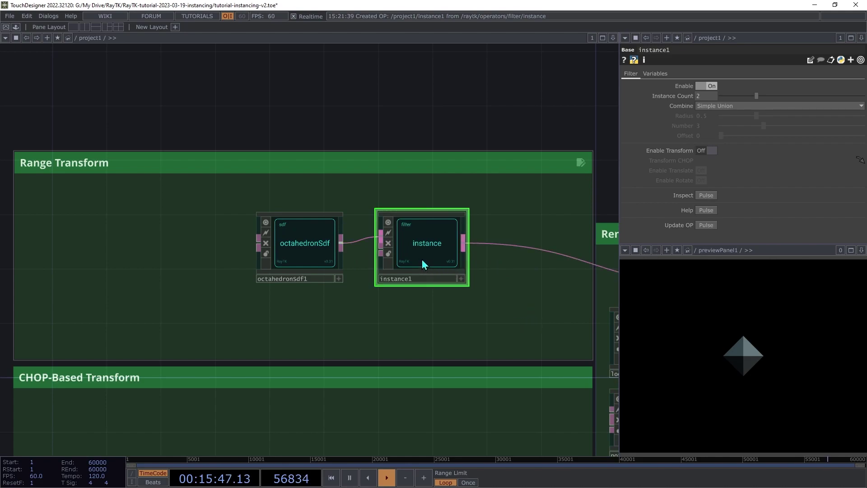
left_click_drag(422, 262, 456, 262)
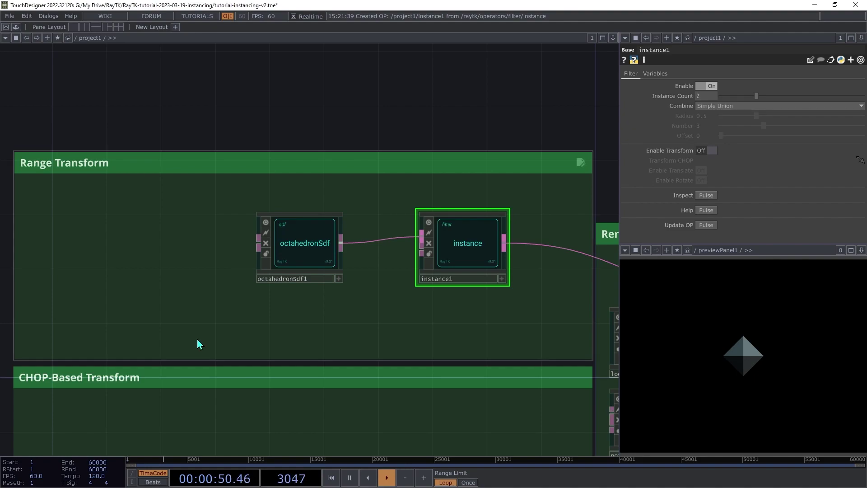
Insert rangeTransform1 between octahedronSdf1 and instance1, translating x from -1 to 1.
left_click_drag(301, 244, 165, 245)
key("alt+r")
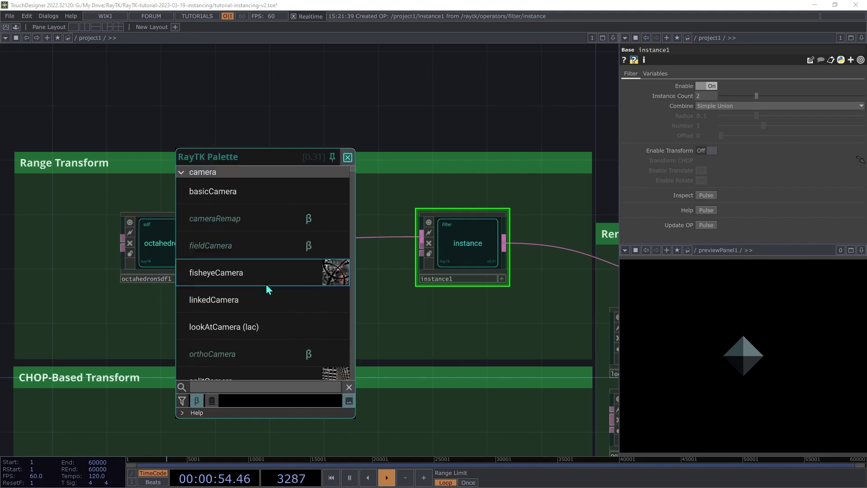
type("rang")
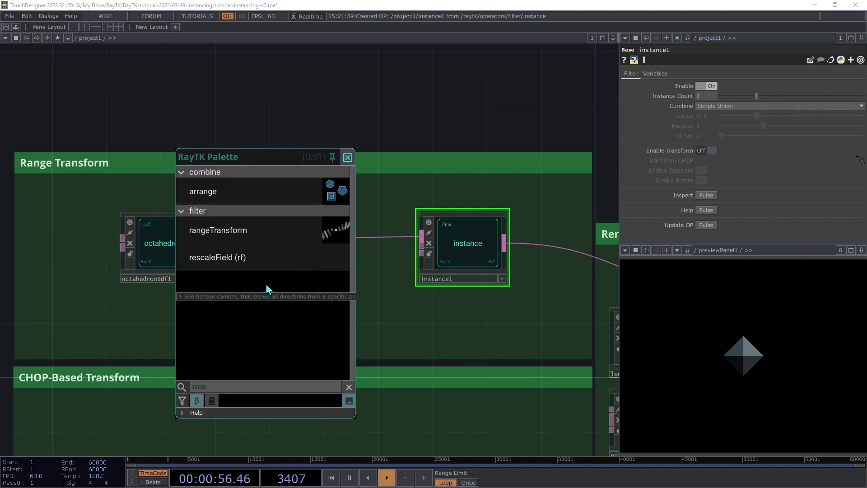
type("e")
left_click(254, 241)
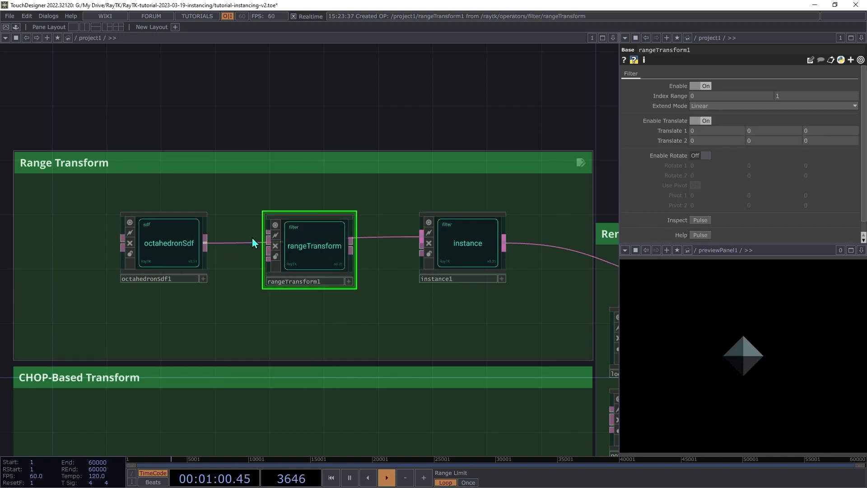
left_click_drag(269, 232, 205, 242)
left_click_drag(421, 237, 357, 264)
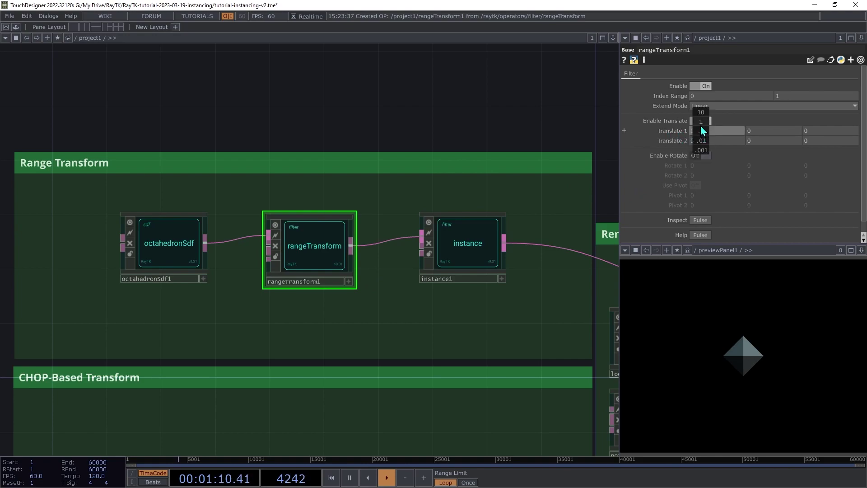
mouse_move(701, 131)
middle_mouse_down()
mouse_move(693, 122)
mouse_move(703, 138)
middle_mouse_up()
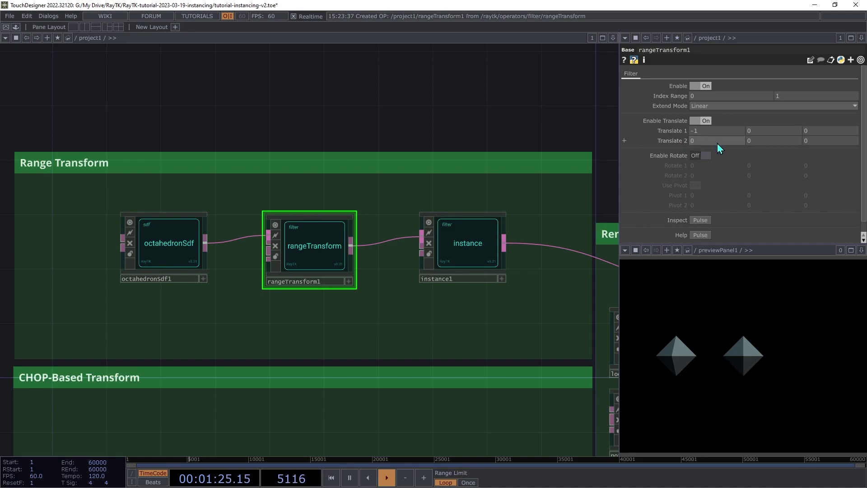
middle_click_drag(717, 143, 717, 122)
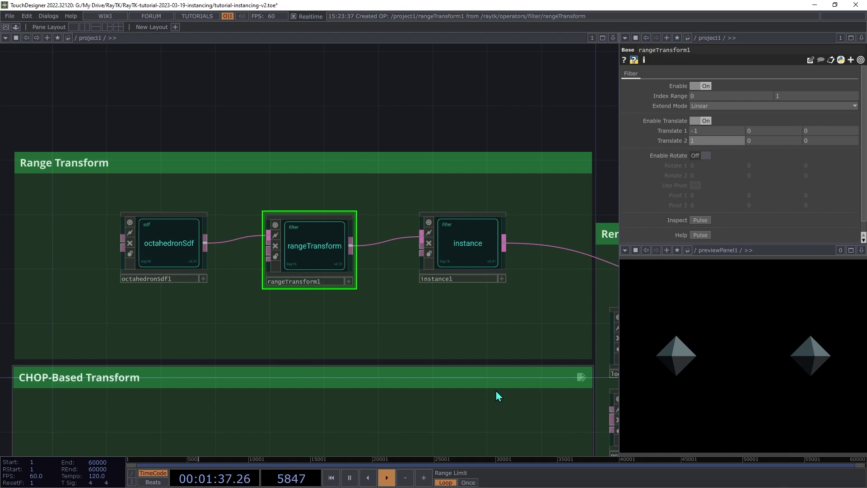
Raise instance1's Instance Count to 4 and set rangeTransform1's Translate 2 x to 0.
left_click(473, 246)
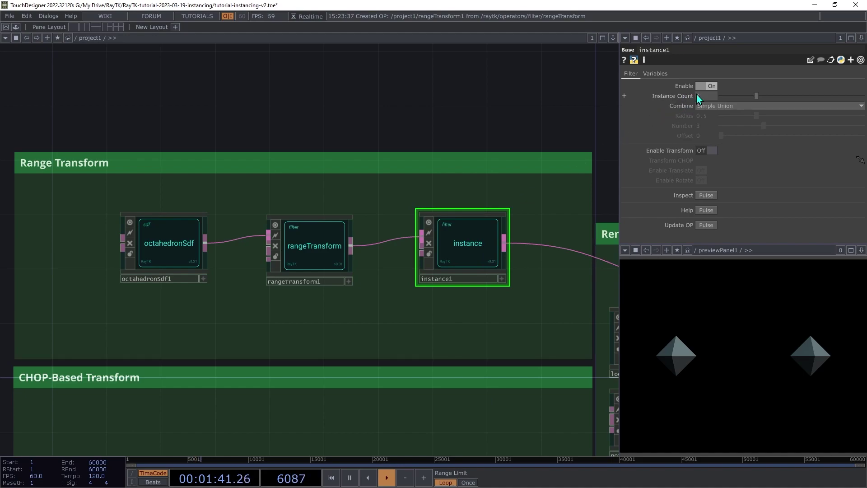
left_click_drag(696, 103, 730, 180)
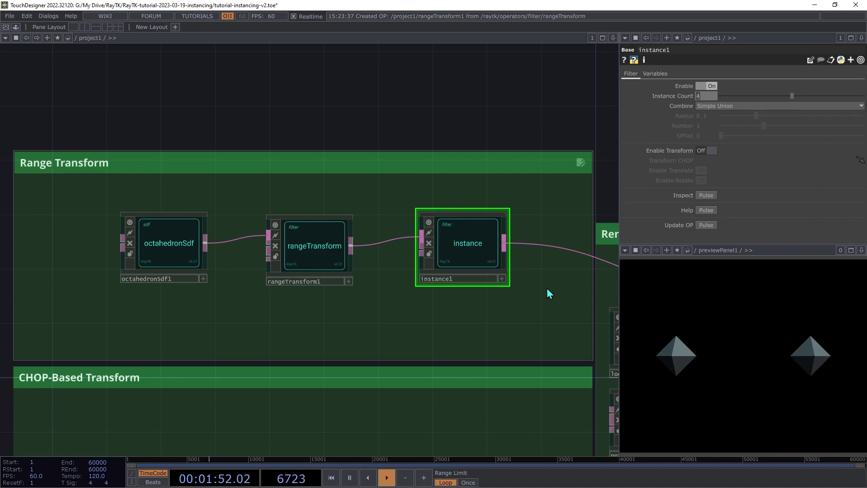
left_click(303, 263)
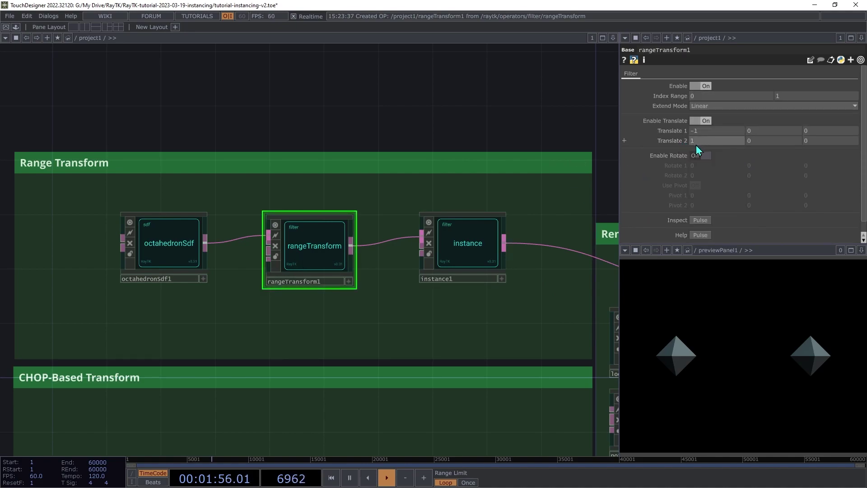
middle_click_drag(703, 140, 651, 132)
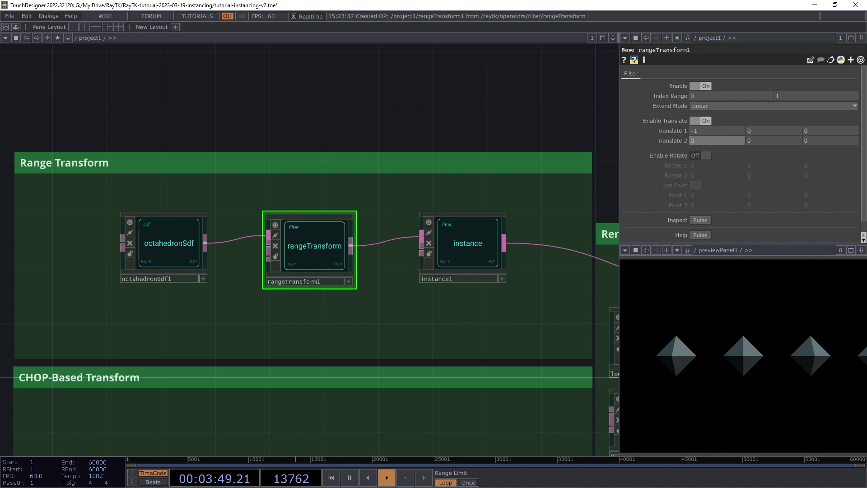
Create a variableReference1 for instance1's Normalized Index (0..1) and realign the chain in a row.
left_click(453, 239)
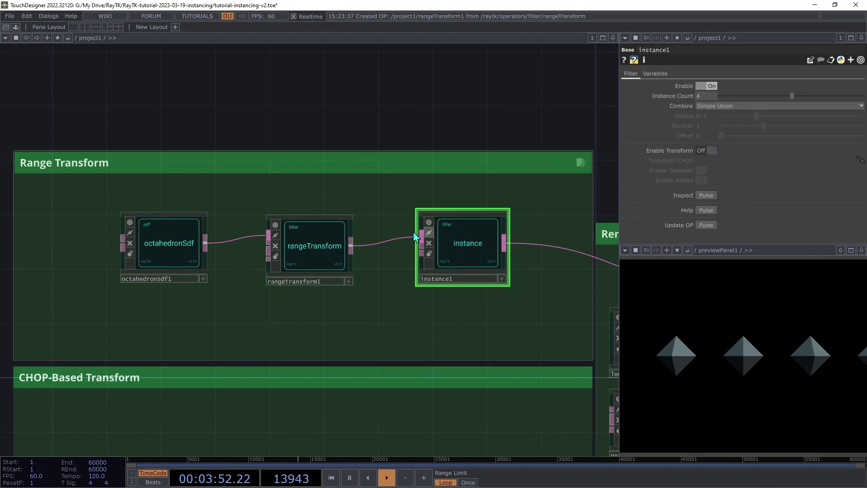
right_click(342, 210)
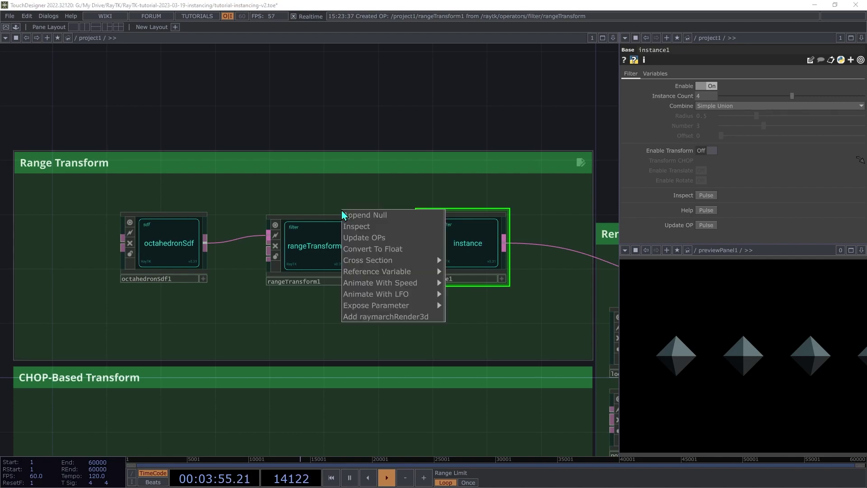
mouse_move(369, 273)
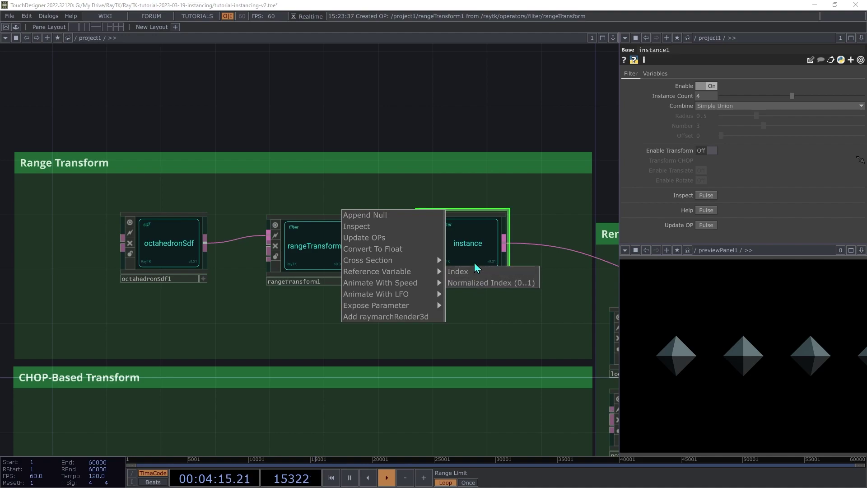
left_click(486, 283)
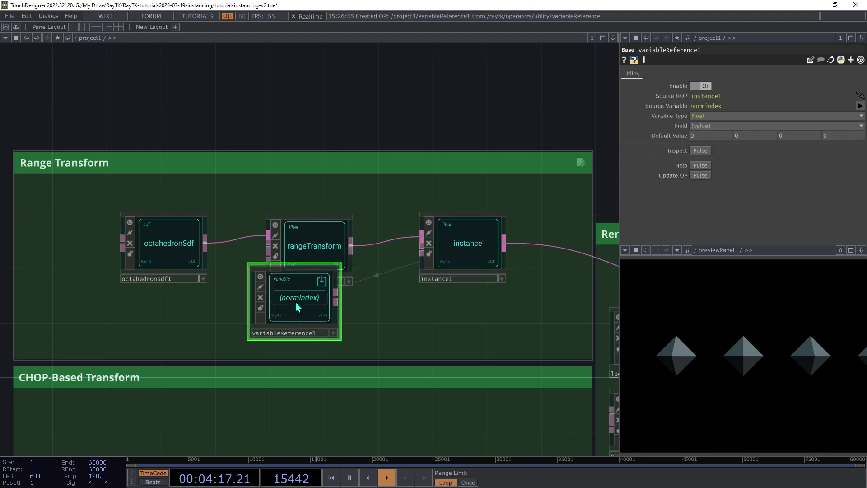
left_click_drag(291, 306, 207, 304)
left_click_drag(141, 186, 335, 230)
left_click_drag(481, 255, 522, 227)
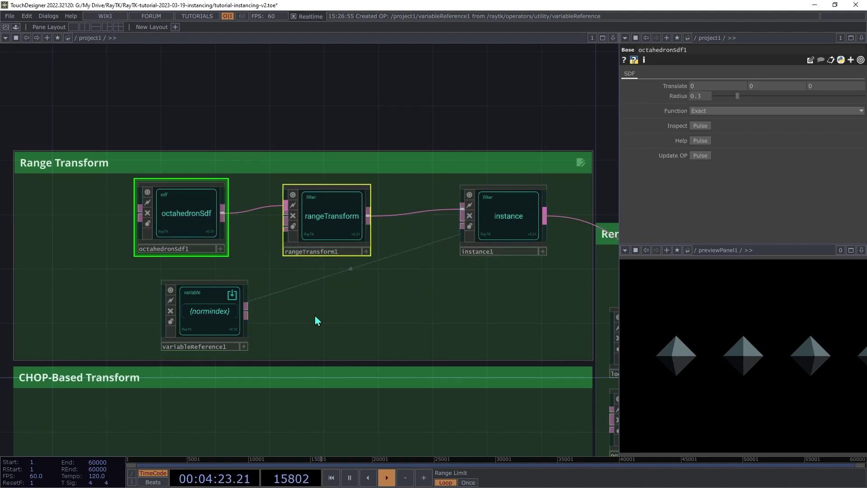
Wire variableReference1 into rangeTransform1's index input, reset Translate 2 x to 1, and give instance1 16 copies.
left_click(289, 316)
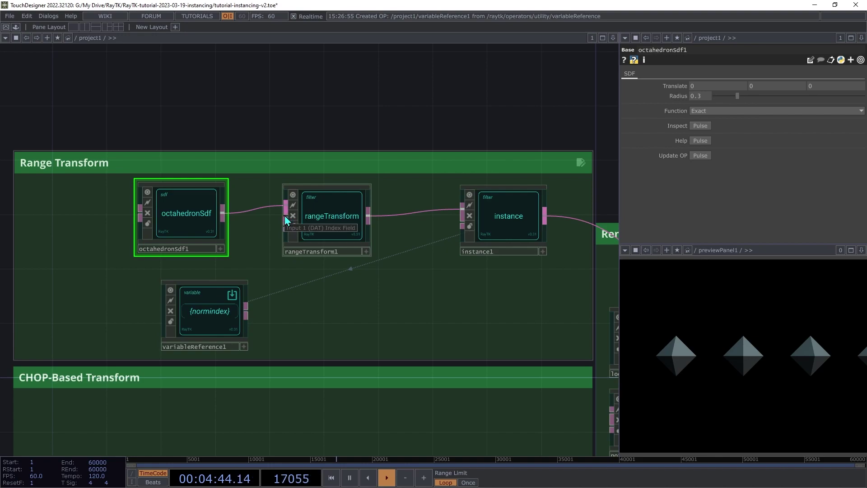
left_click_drag(285, 220, 262, 303)
left_click(348, 222)
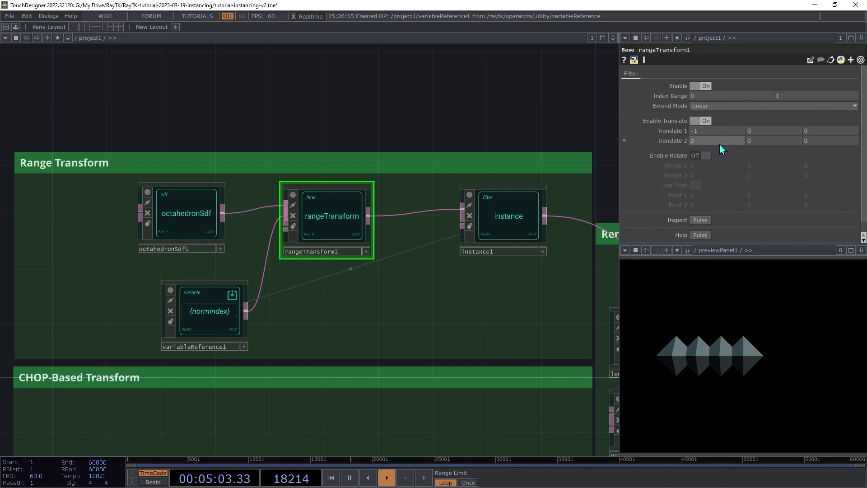
middle_click_drag(720, 149, 719, 123)
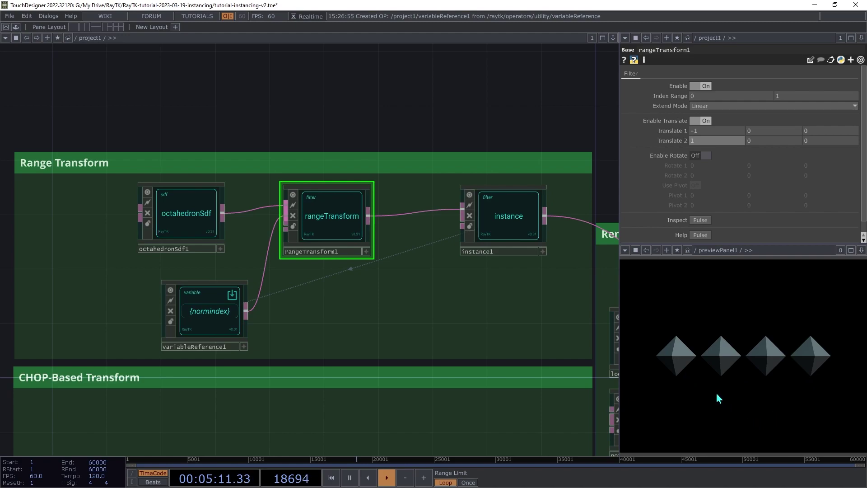
left_click(514, 217)
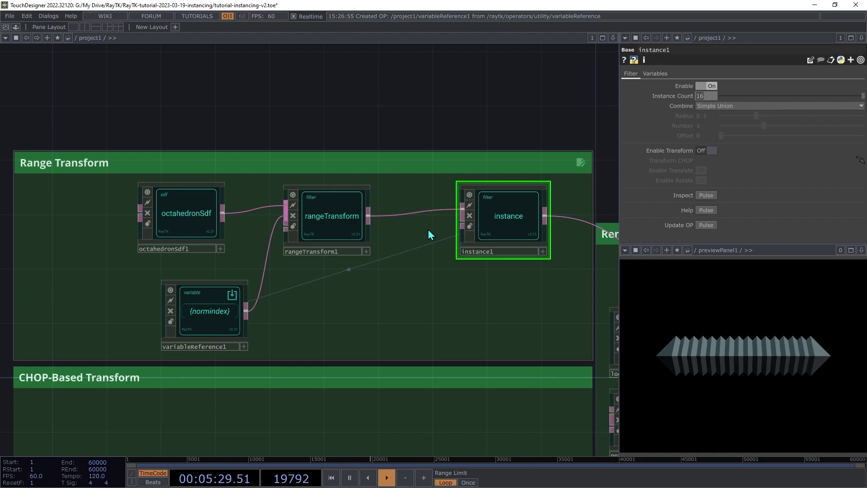
Enable rotation on rangeTransform1 with Rotate 1 x at 110 and Rotate 2 y at 170.
left_click(328, 208)
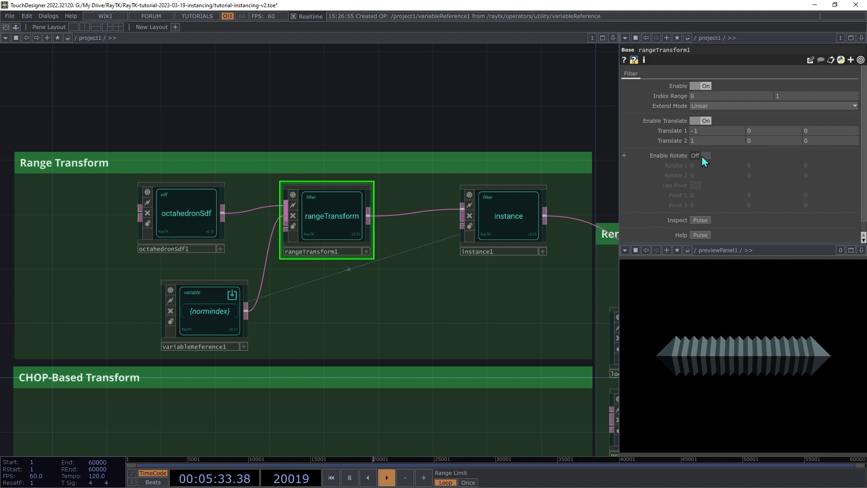
left_click(703, 158)
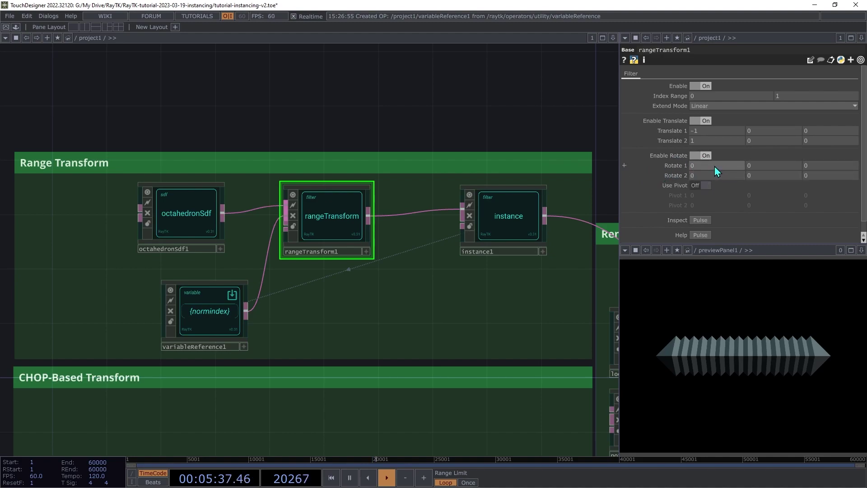
middle_click_drag(715, 170, 718, 152)
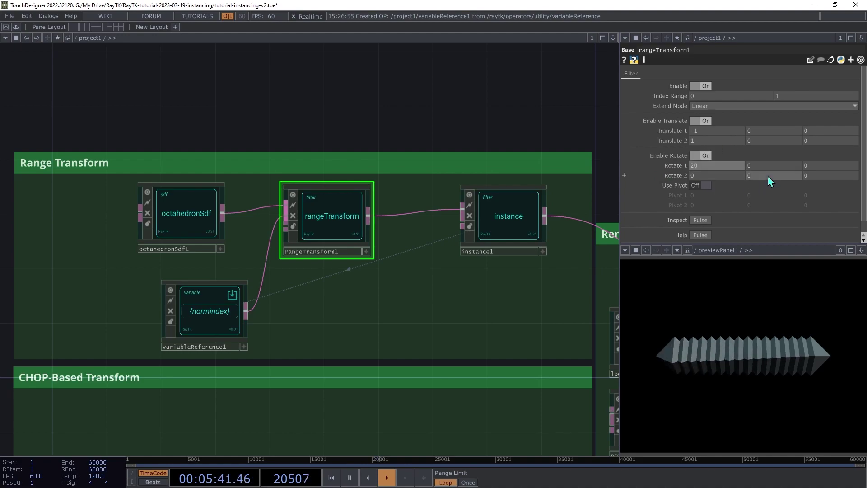
middle_click_drag(767, 176, 768, 161)
mouse_move(716, 168)
middle_mouse_down()
mouse_move(720, 145)
mouse_move(722, 154)
middle_mouse_up()
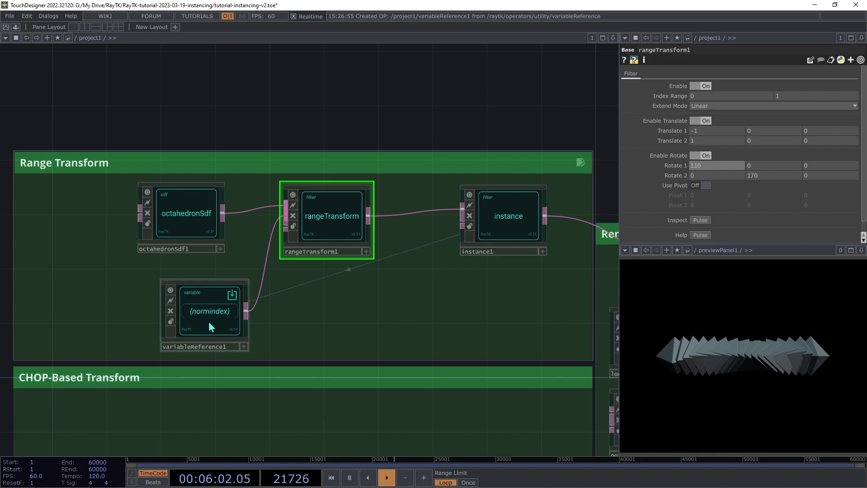
left_click_drag(210, 326, 88, 326)
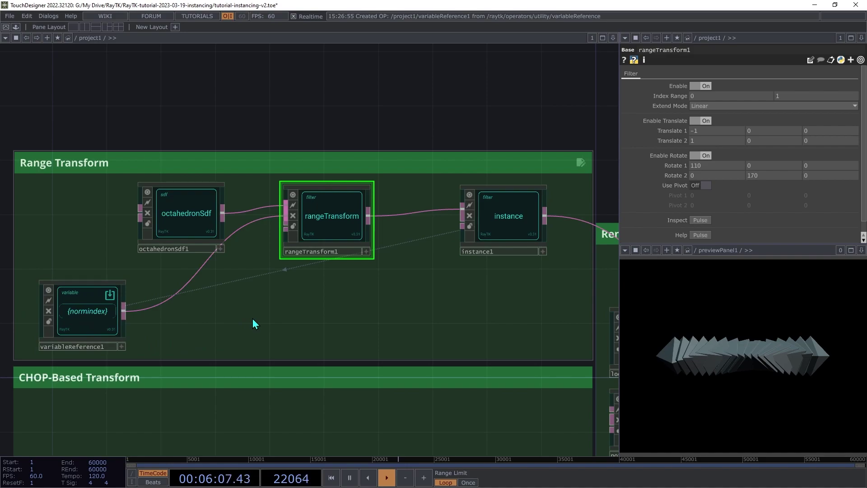
Add a waveField1 ('wave') and place it at the top-left of the Range Transform box.
key("alt+r")
type("wave")
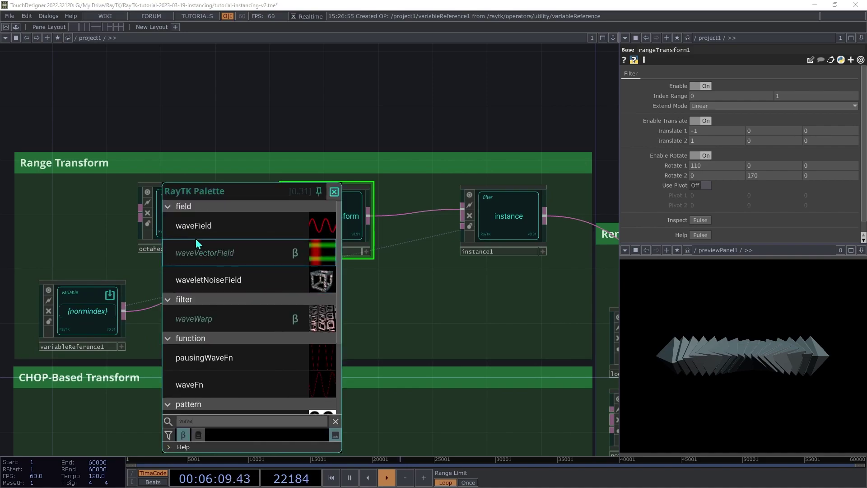
left_click(191, 228)
left_click(300, 251)
left_click_drag(300, 252, 69, 222)
Wire waveField1 into octahedronSdf1, feeding variableReference1 into its Coordinate Field input.
left_click_drag(213, 218, 235, 219)
left_click_drag(324, 217, 380, 217)
left_click_drag(178, 239, 218, 239)
left_click_drag(79, 244, 121, 226)
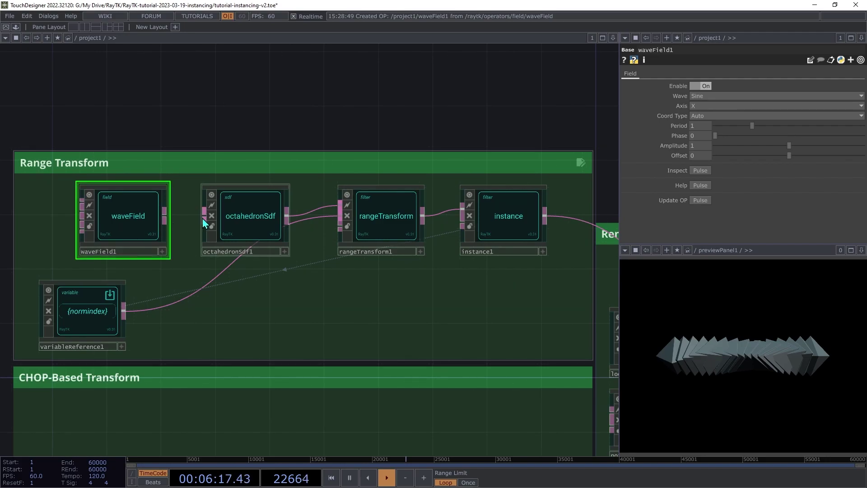
left_click_drag(203, 218, 178, 240)
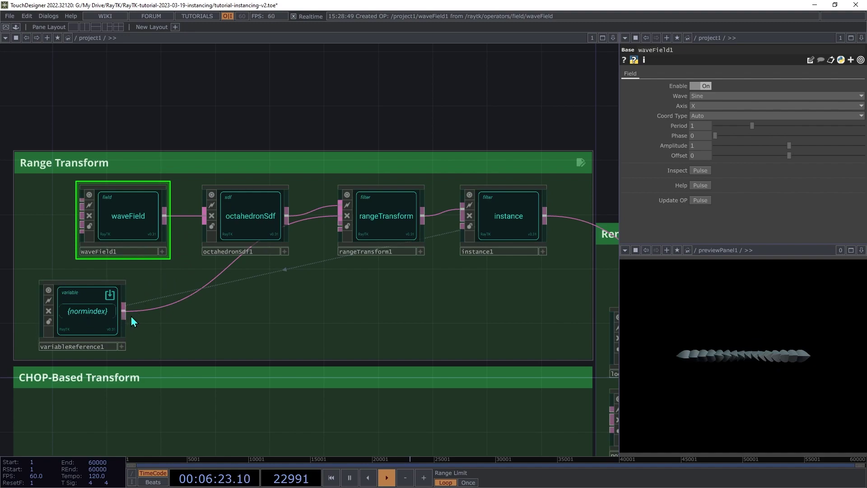
left_click_drag(123, 313, 60, 205)
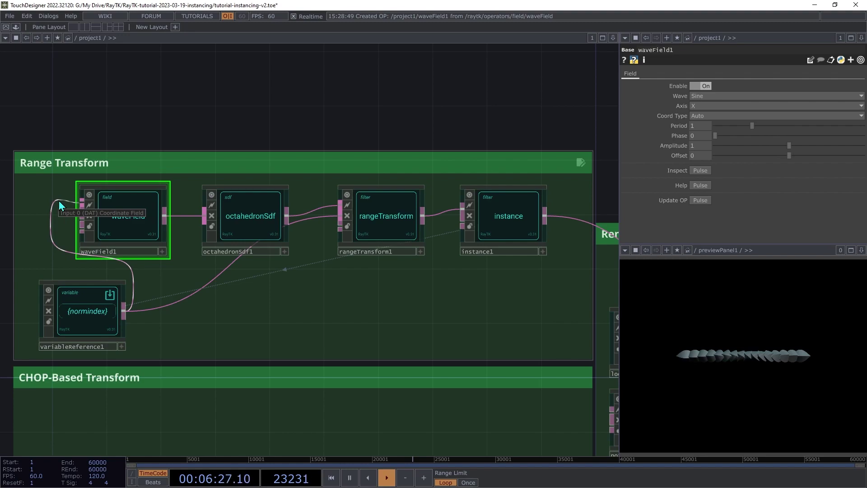
left_click_drag(61, 206, 61, 205)
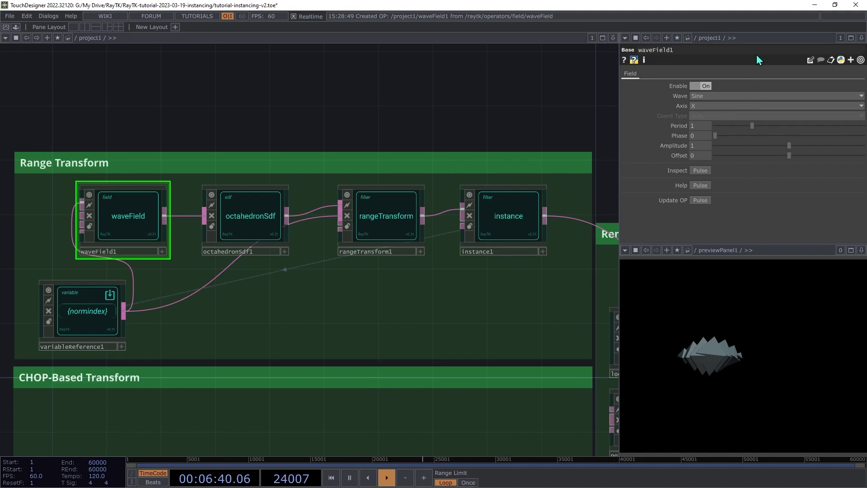
Set waveField1 Amplitude to 0.3 and Offset to 0.5, trying the Phase slider but leaving it at 0.
middle_click_drag(701, 156, 699, 131)
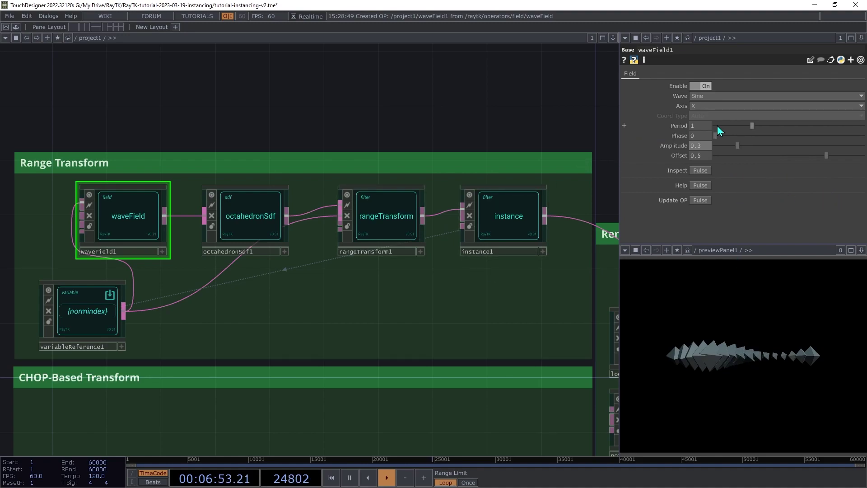
left_click_drag(715, 136, 603, 212)
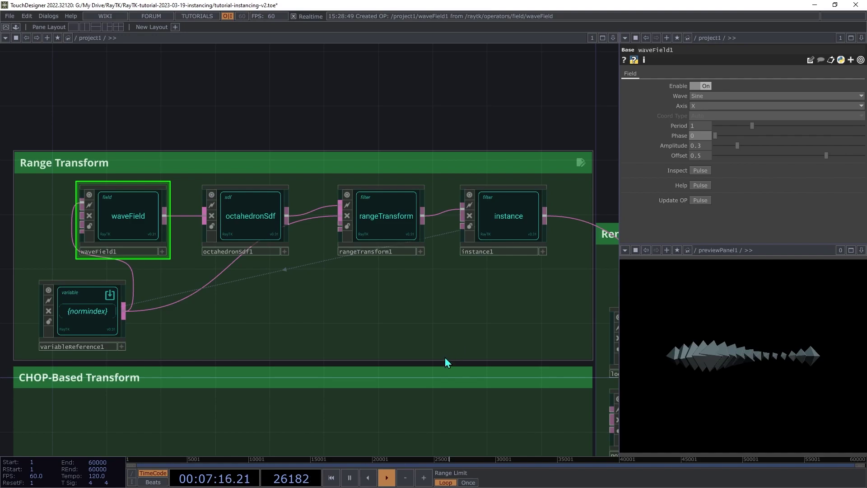
scroll(309, 248, "down", 3)
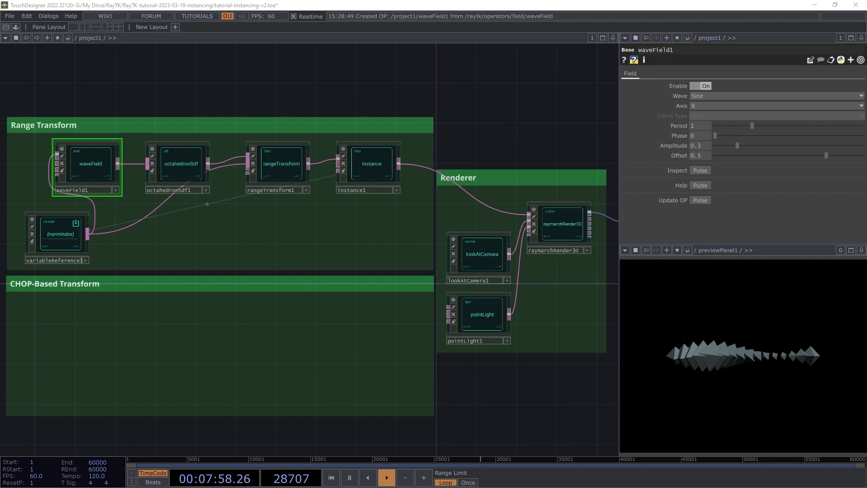
left_click(568, 221)
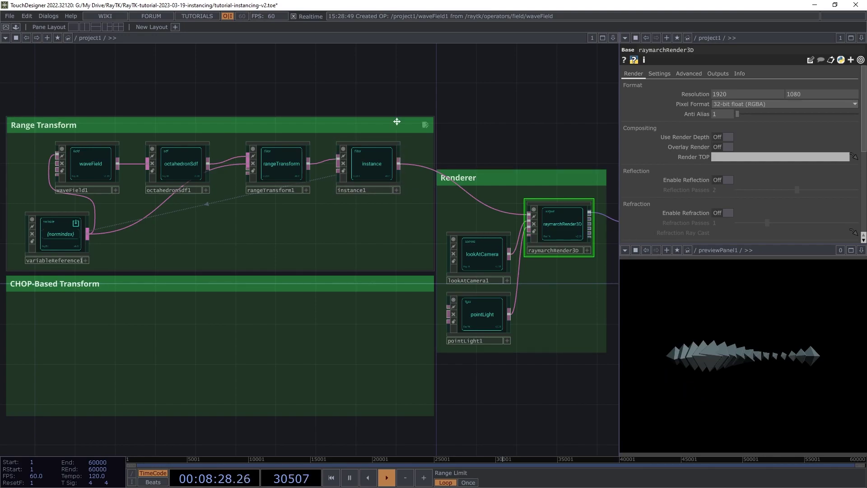
left_click_drag(393, 86, 68, 260)
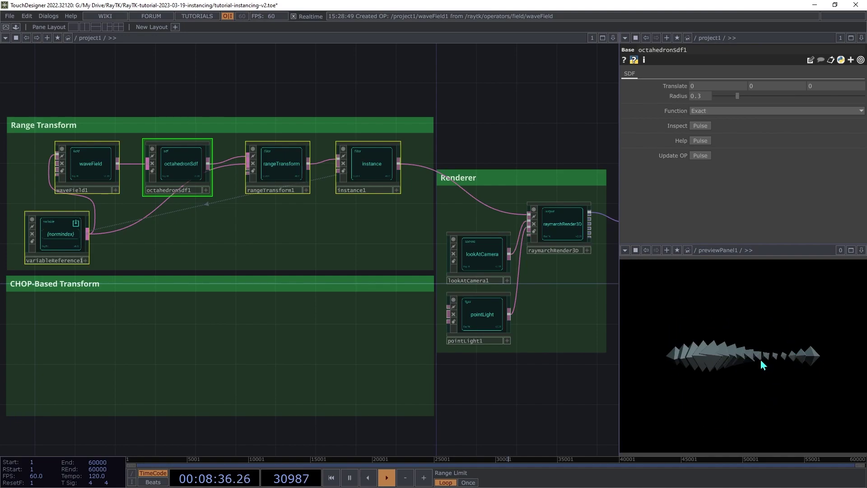
left_click(561, 230)
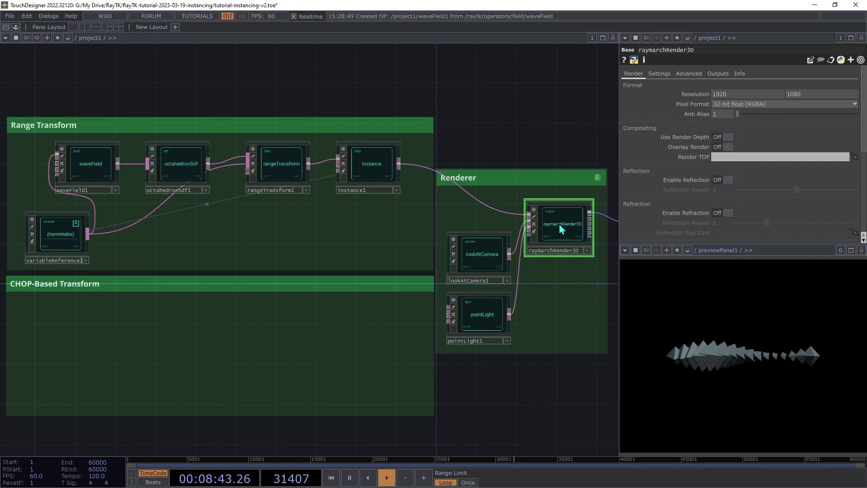
left_click(370, 164)
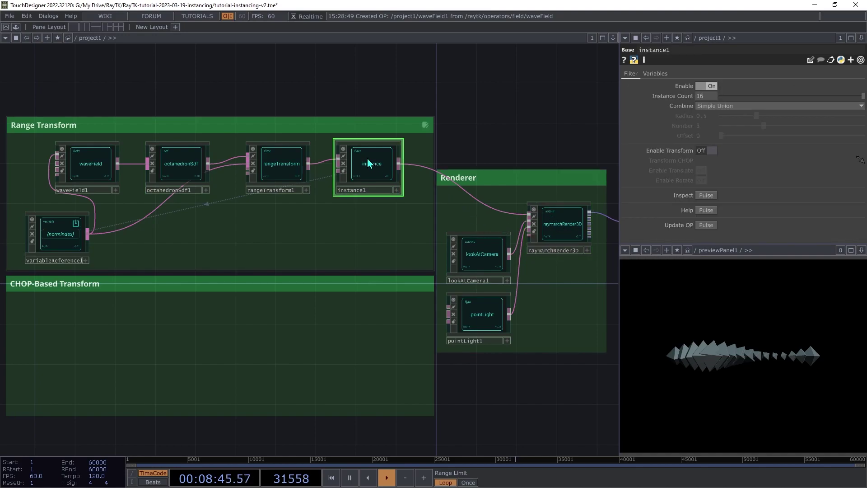
left_click(280, 168)
left_click(175, 170)
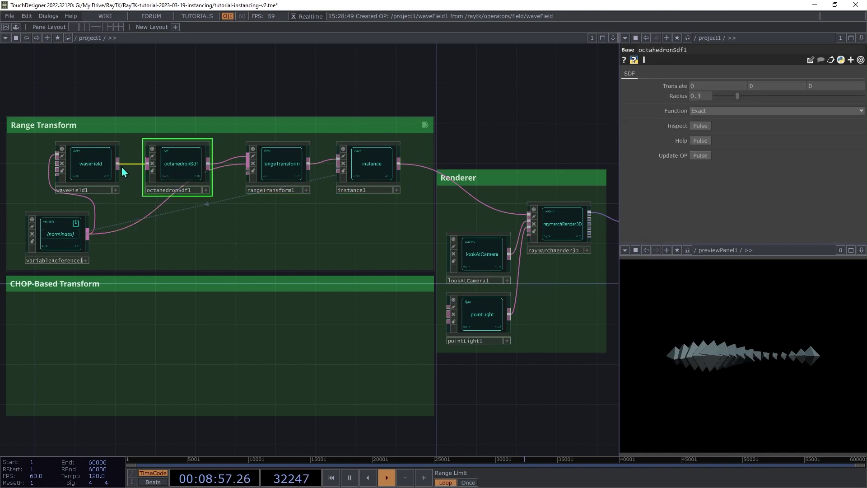
left_click(90, 168)
left_click(81, 239)
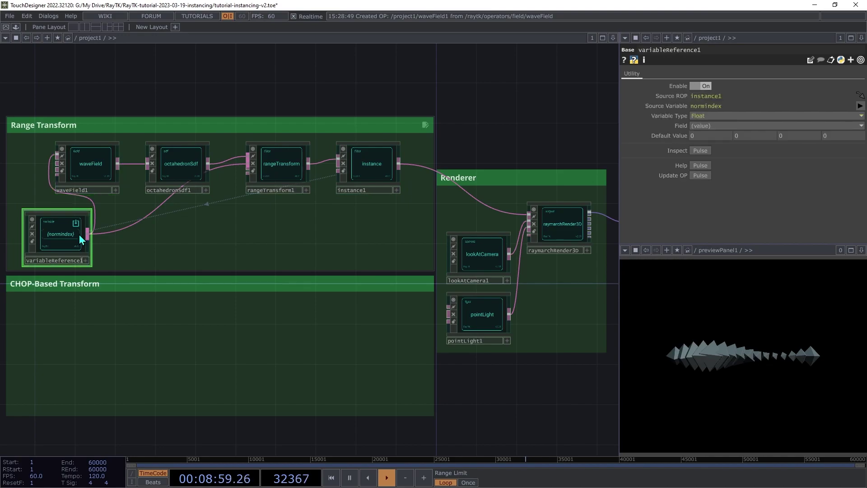
left_click(88, 175)
left_click(192, 170)
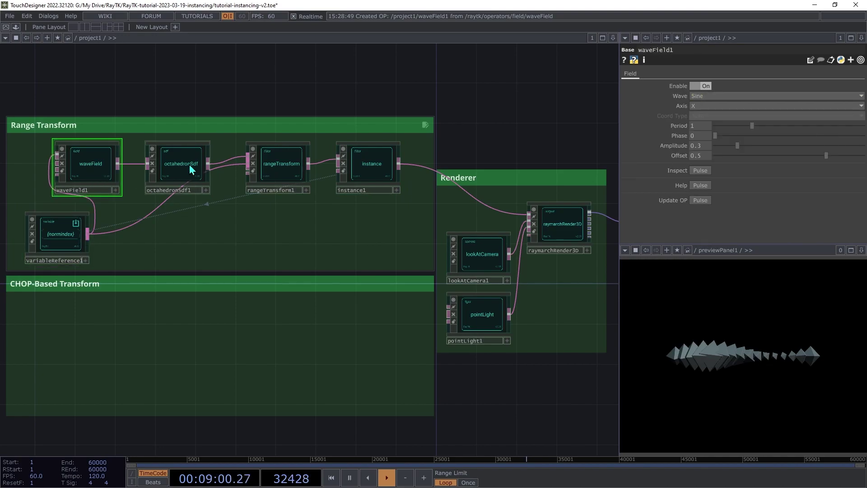
left_click(285, 167)
left_click(380, 170)
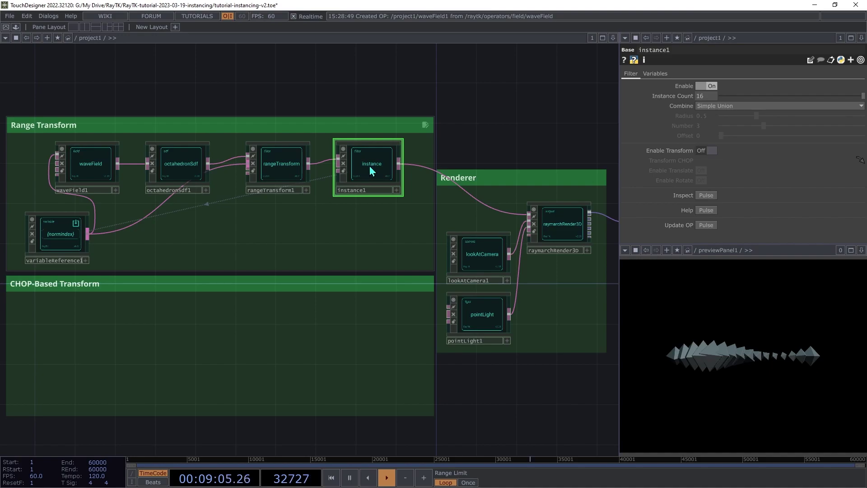
left_click(282, 177)
left_click(181, 174)
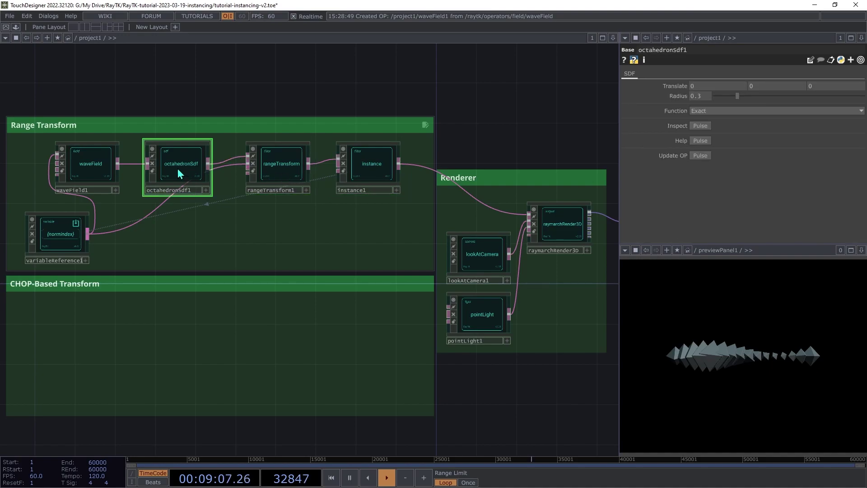
left_click(101, 165)
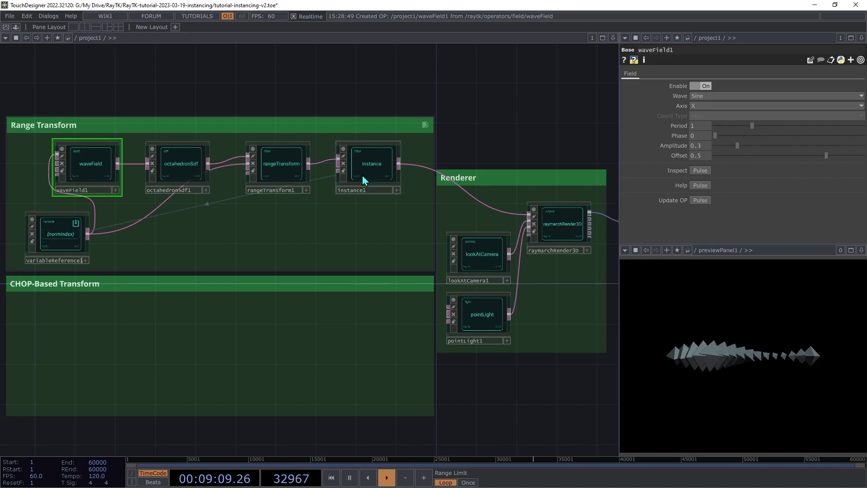
left_click(377, 174)
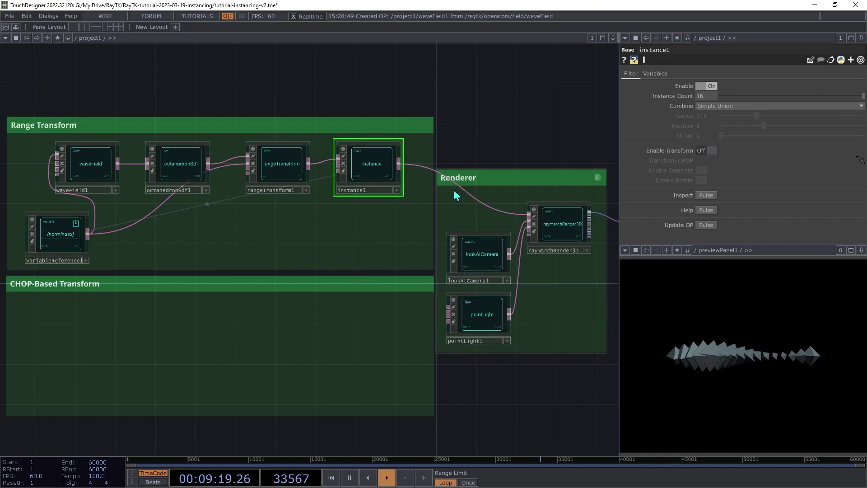
left_click(553, 224)
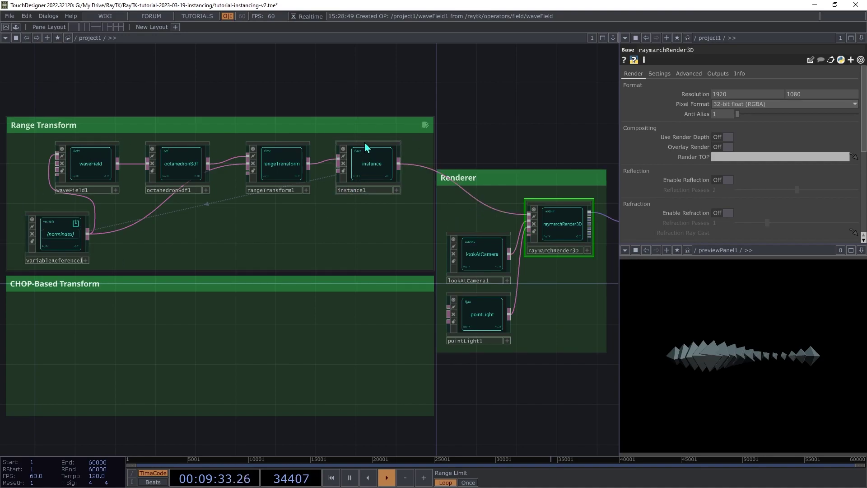
left_click(373, 170)
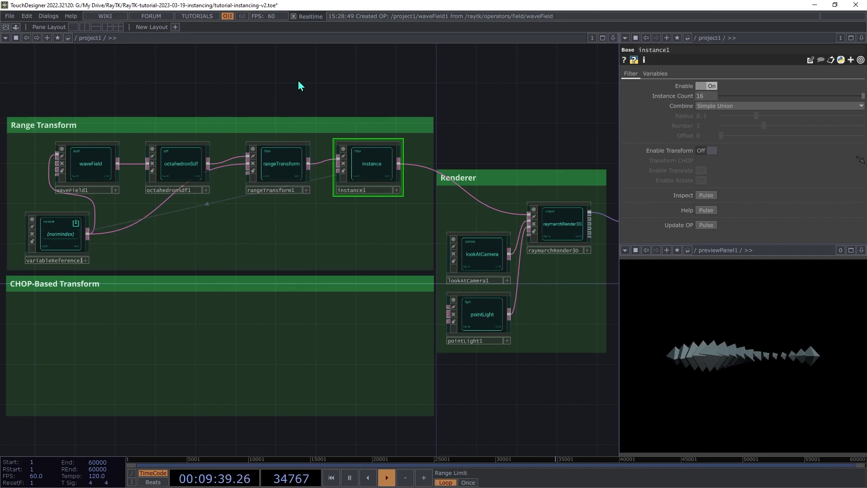
left_click_drag(297, 80, 90, 266)
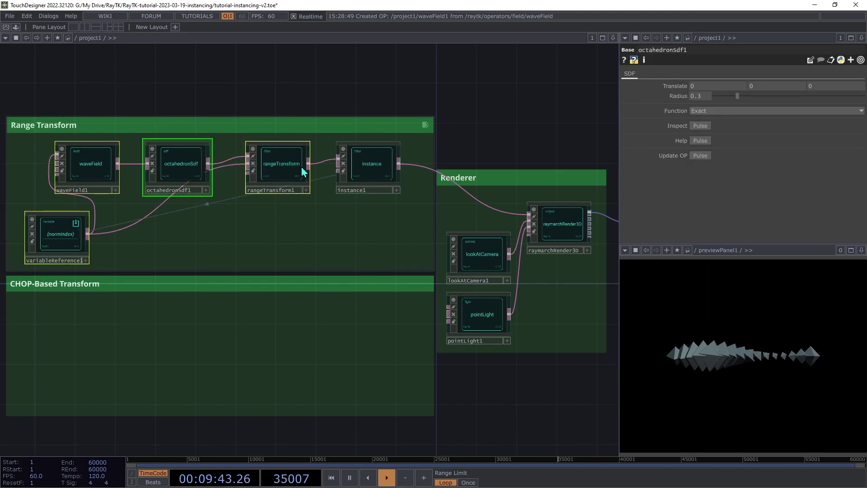
left_click(360, 170)
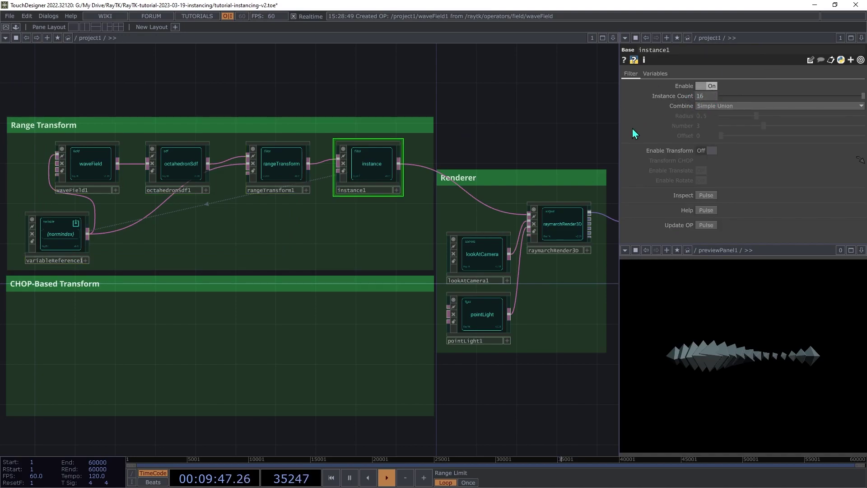
left_click_drag(390, 88, 24, 265)
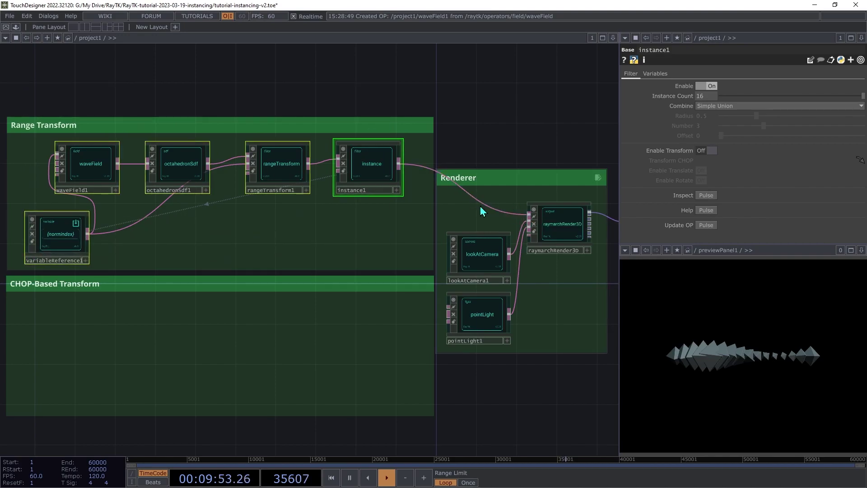
left_click(353, 80)
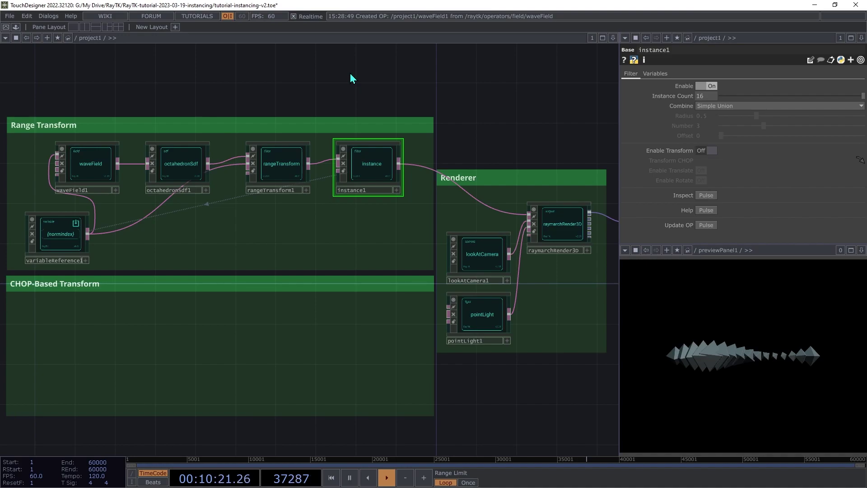
Undo the last Instance Count edit so instance1 is back to 16 instances.
key("ctrl+z")
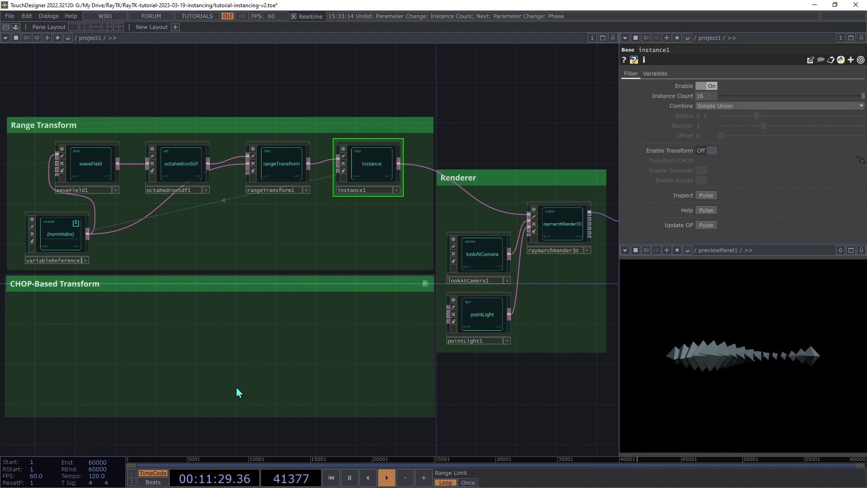
Add a RayTK sphereSdf1 operator inside the CHOP-Based Transform box.
key("alt+r")
scroll(239, 392, "down", 5)
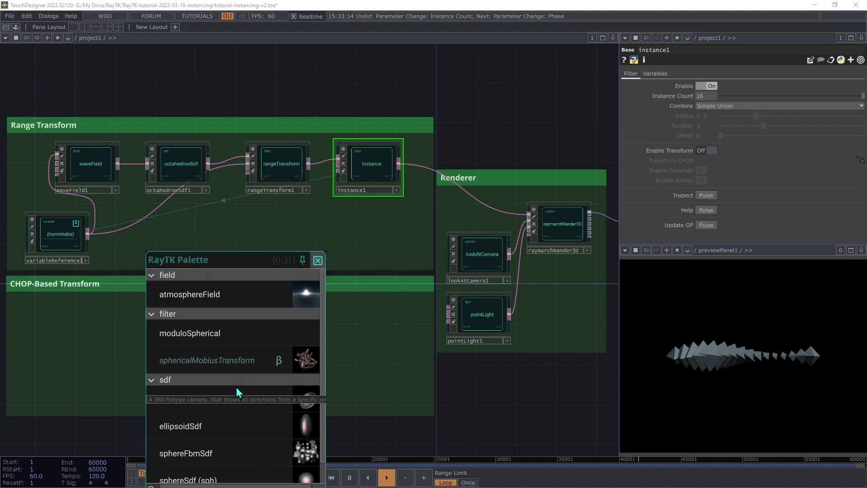
type("ere")
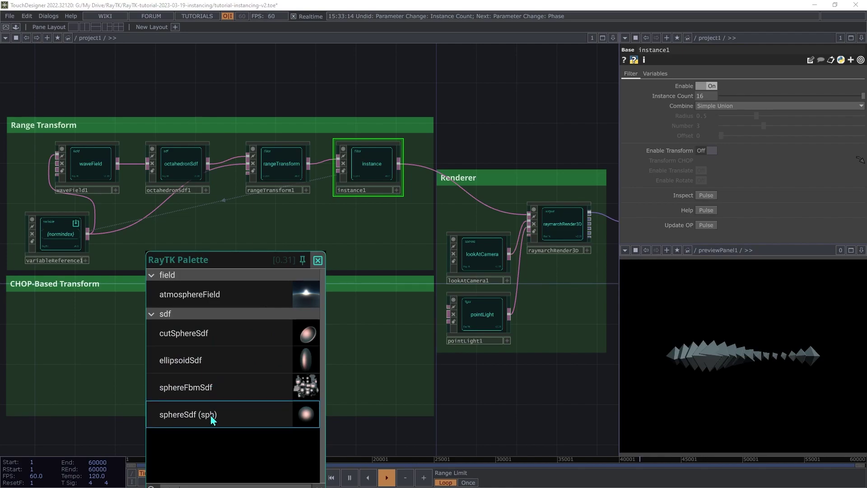
left_click(211, 418)
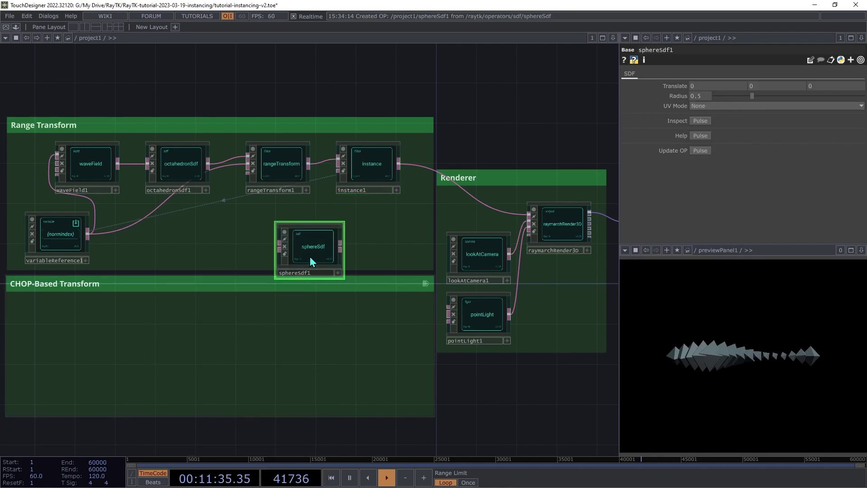
left_click(287, 331)
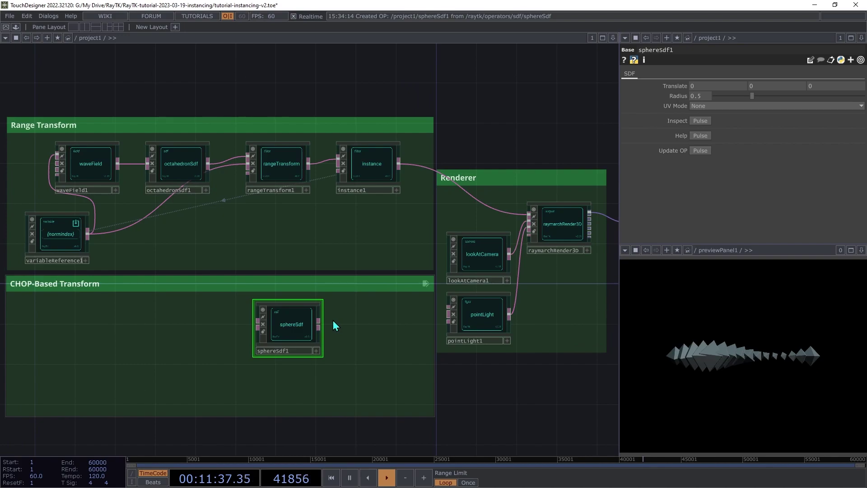
Wire sphereSdf1 straight into raymarchRender3D and nudge it slightly left.
left_click(319, 325)
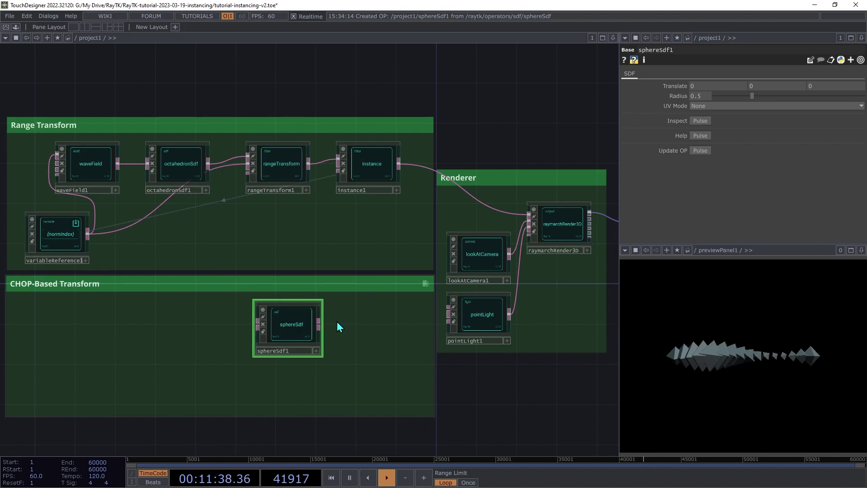
left_click(495, 212)
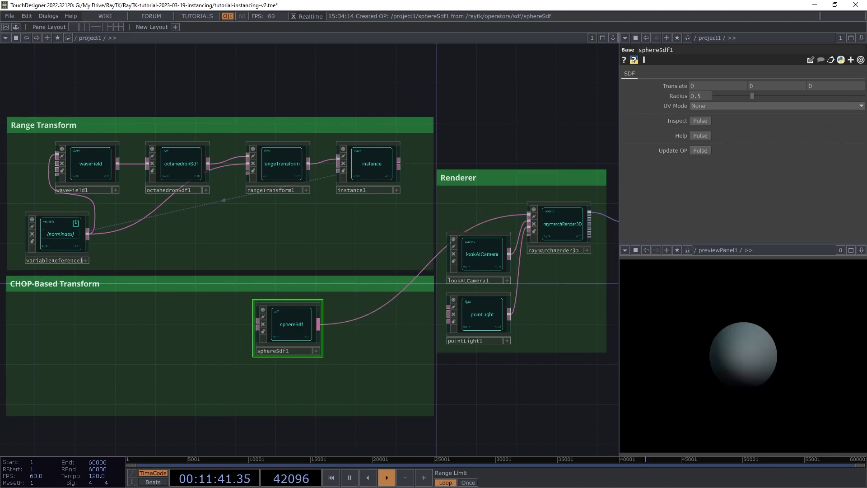
scroll(415, 320, "up", 5)
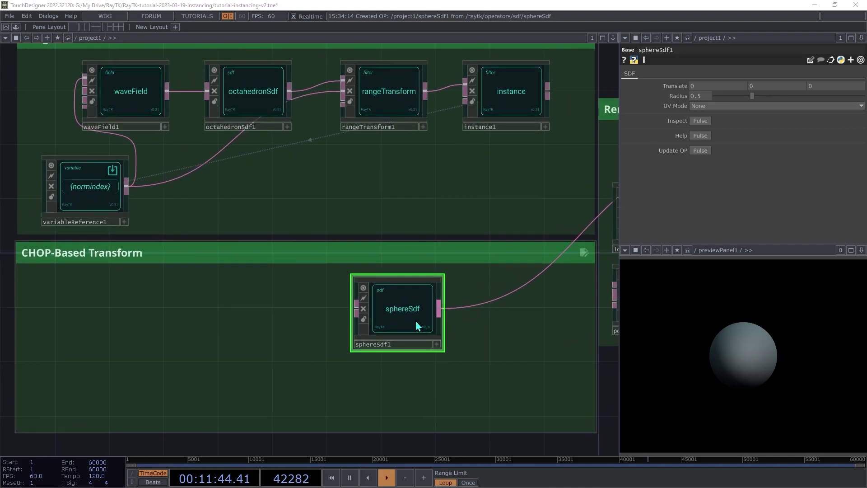
left_click_drag(416, 321, 403, 322)
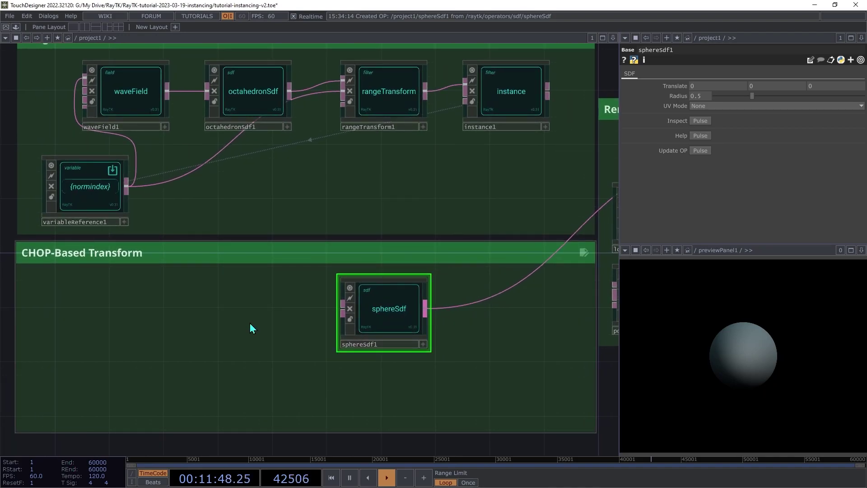
Set sphereSdf1's Radius to 0.1.
left_click(699, 99)
type("0.1")
key("Return")
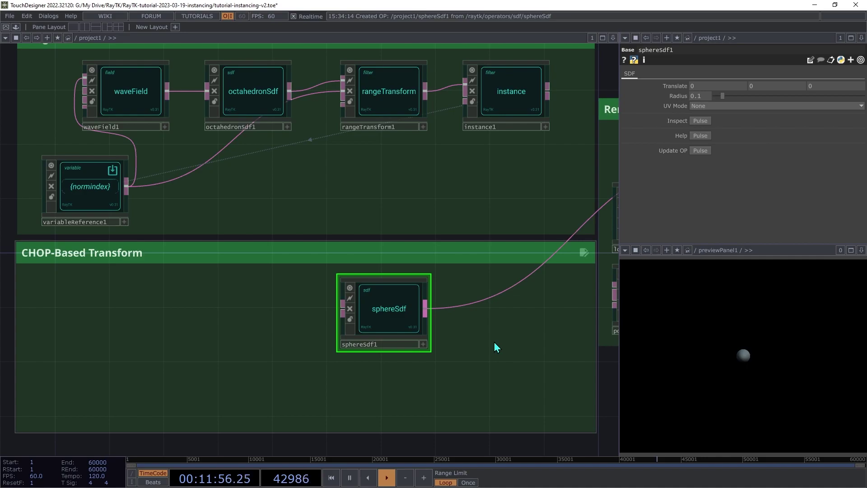
Splice a new instance2 after sphereSdf1 and switch on its Enable Transform.
key("alt+r")
type("inst")
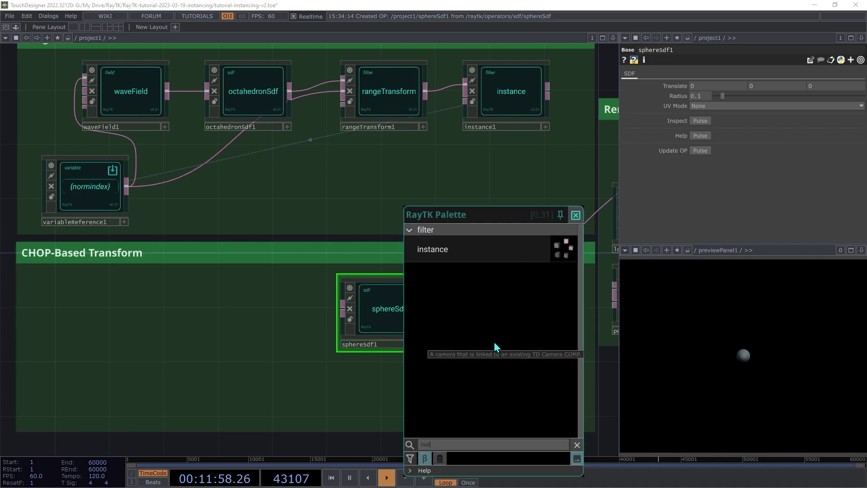
left_click(441, 257)
left_click(333, 269)
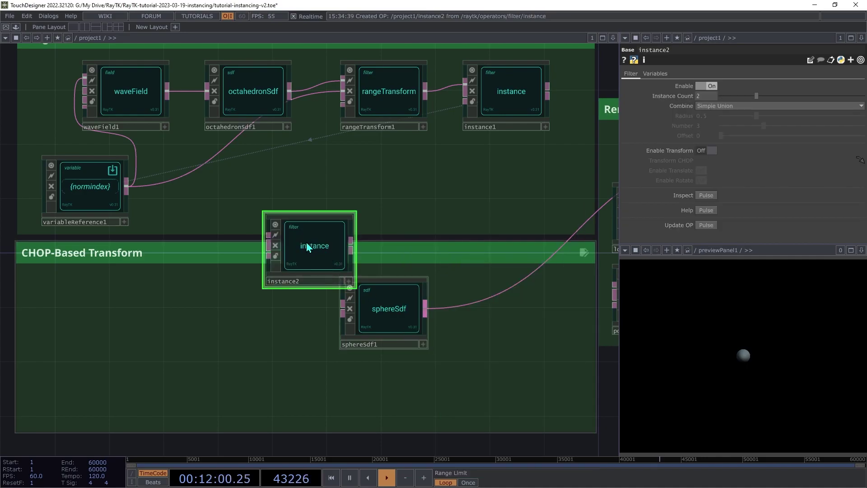
left_click_drag(307, 247, 455, 303)
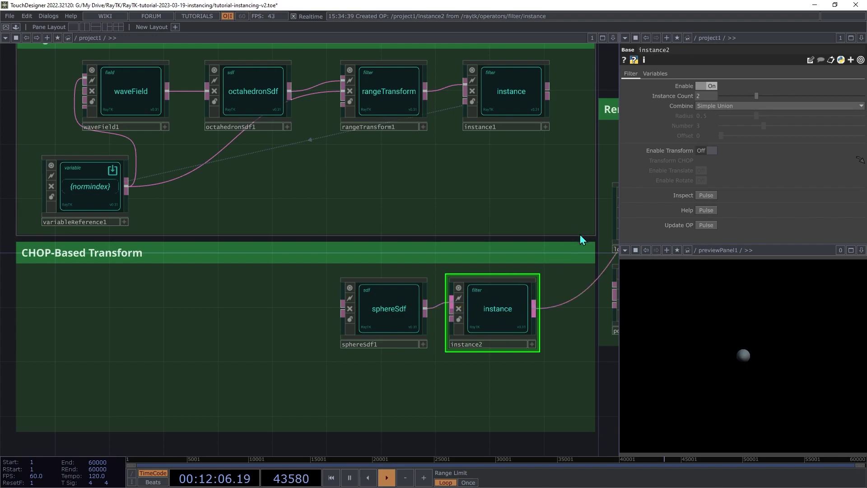
left_click_drag(394, 318, 380, 319)
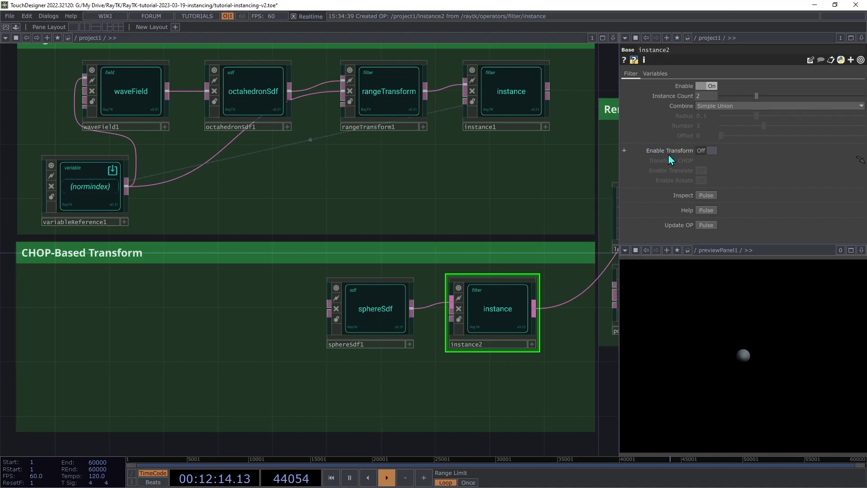
left_click(702, 153)
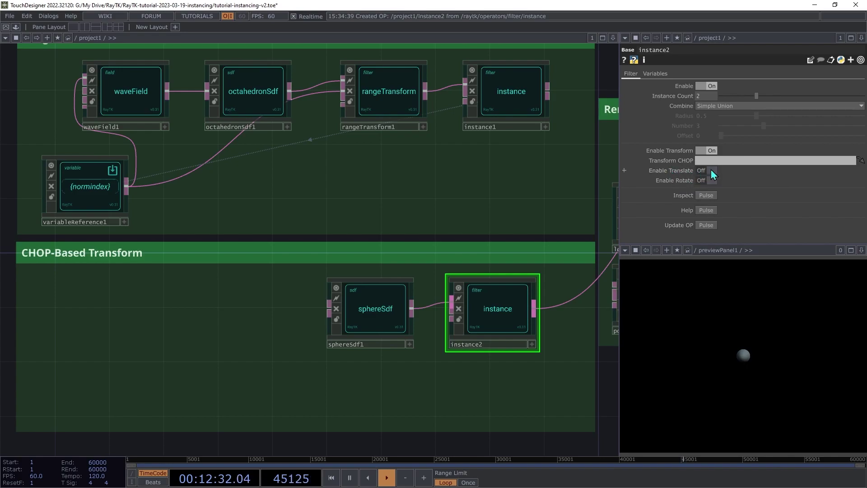
Switch on instance2's Enable Translate so it takes translation from a transform CHOP.
left_click(713, 174)
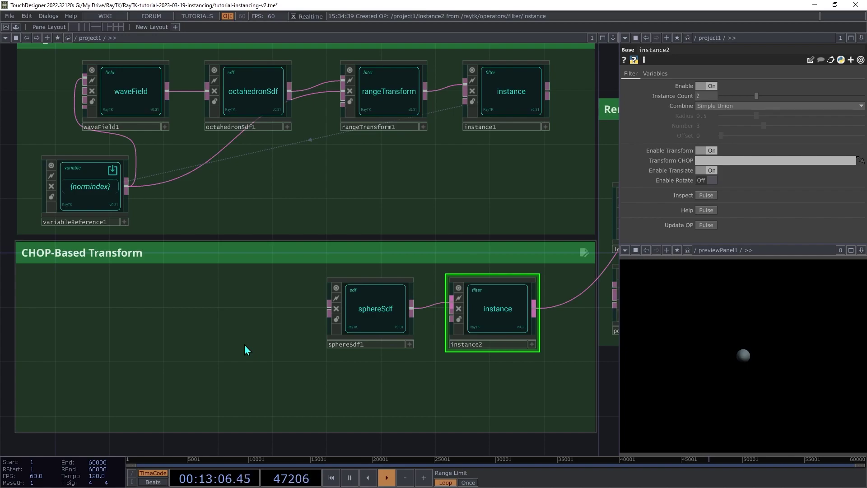
Create a Circle SOP circle1 followed by a connected Null SOP null2.
key("Tab")
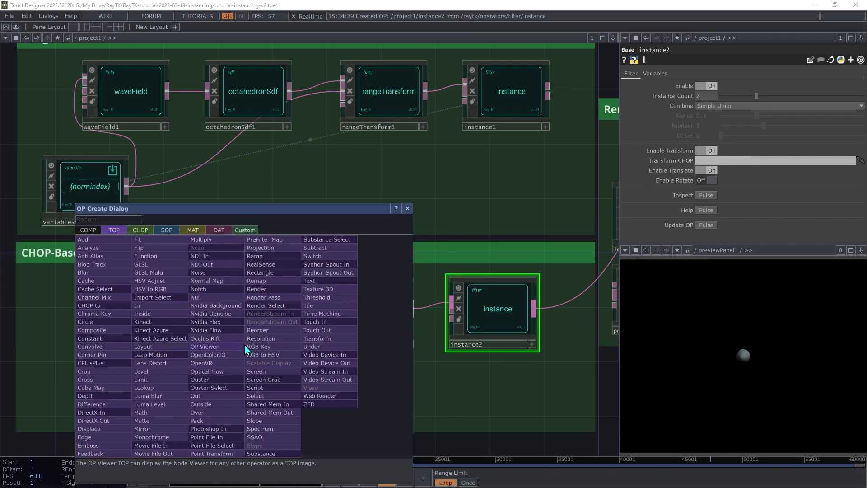
key("Tab")
key("Tab")
type("circ")
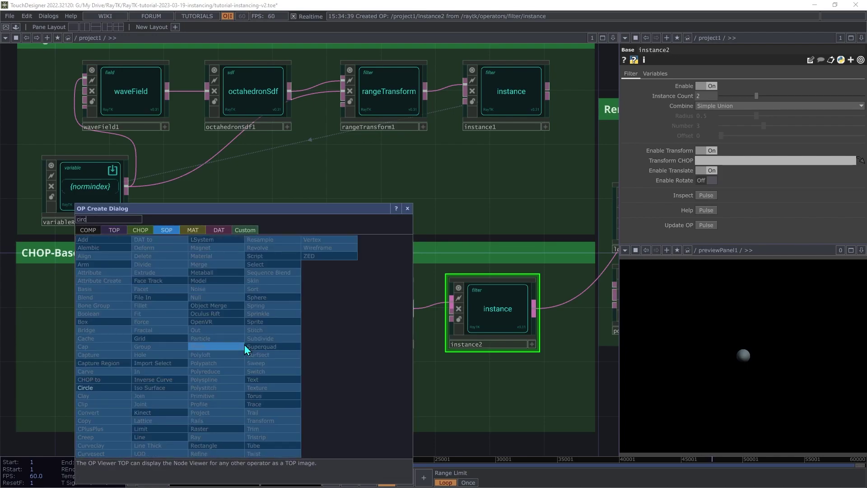
left_click(89, 387)
left_click(92, 400)
left_click_drag(128, 393, 205, 395)
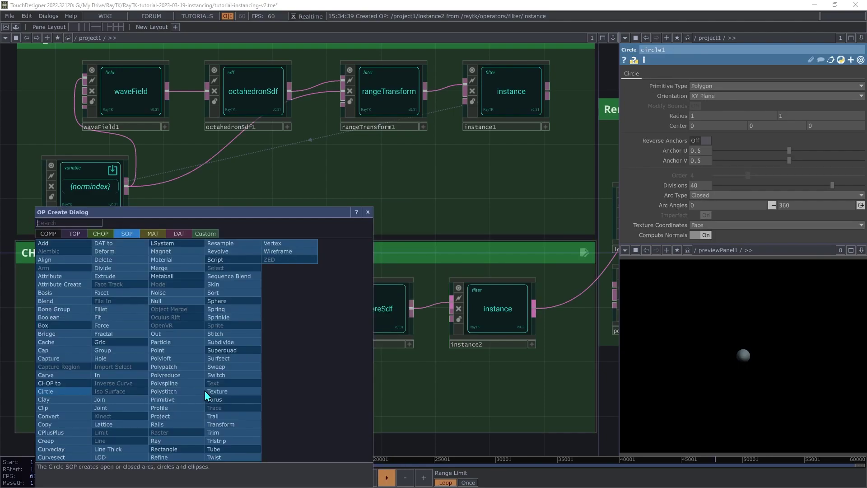
left_click(169, 300)
left_click(264, 393)
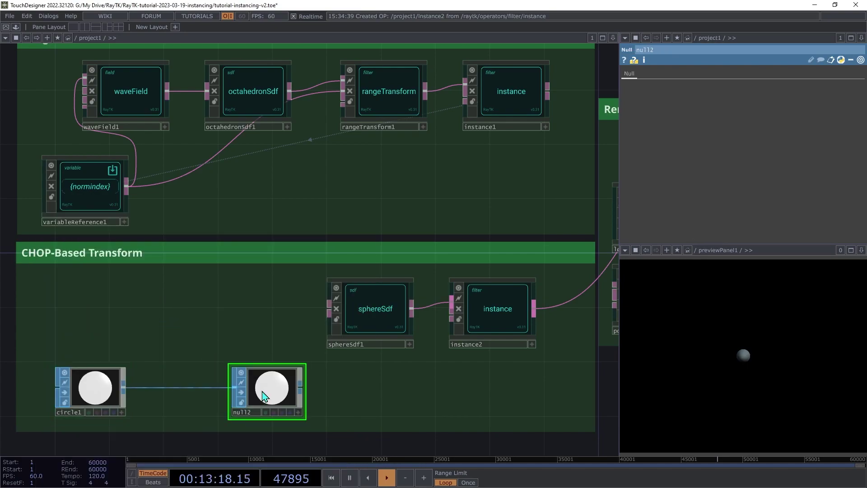
Add a SOP to CHOP sopto1 after null2, with null2 as its SOP source.
left_click(302, 394)
left_click(354, 397)
left_click(254, 233)
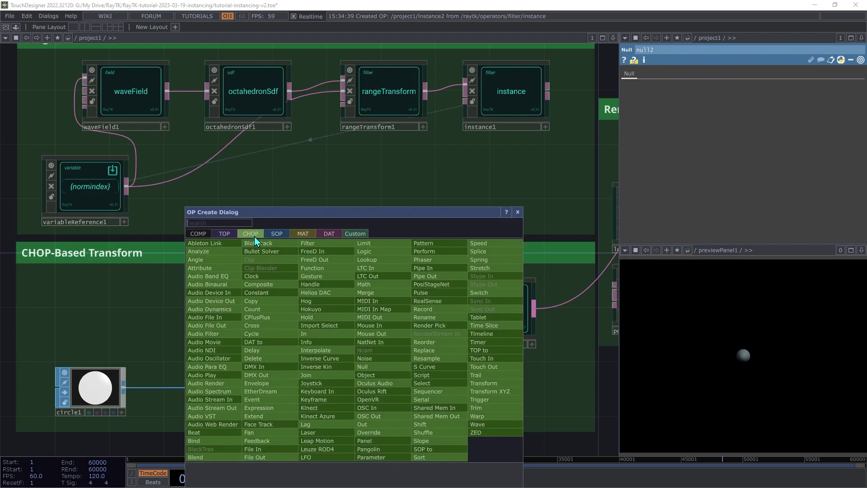
type("so")
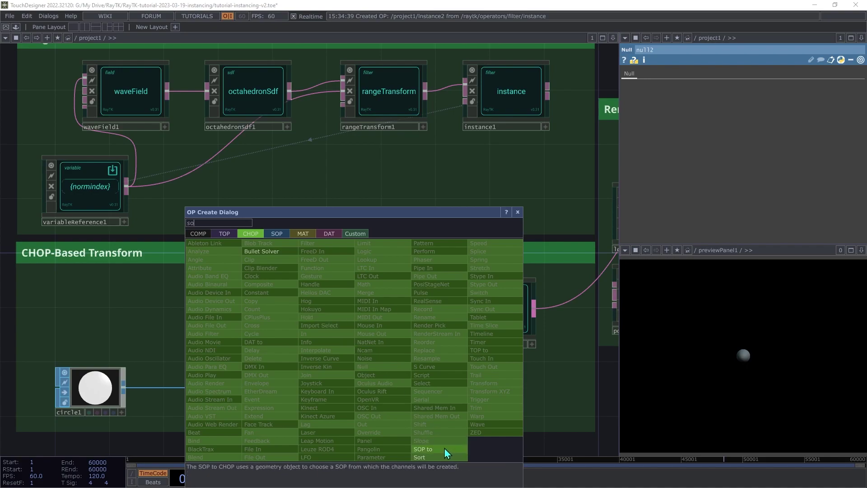
left_click(447, 457)
left_click(375, 395)
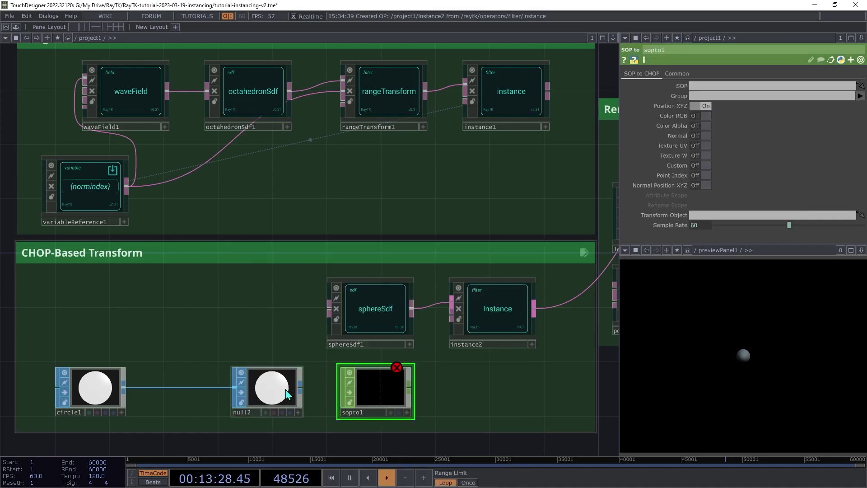
left_click_drag(289, 394, 733, 81)
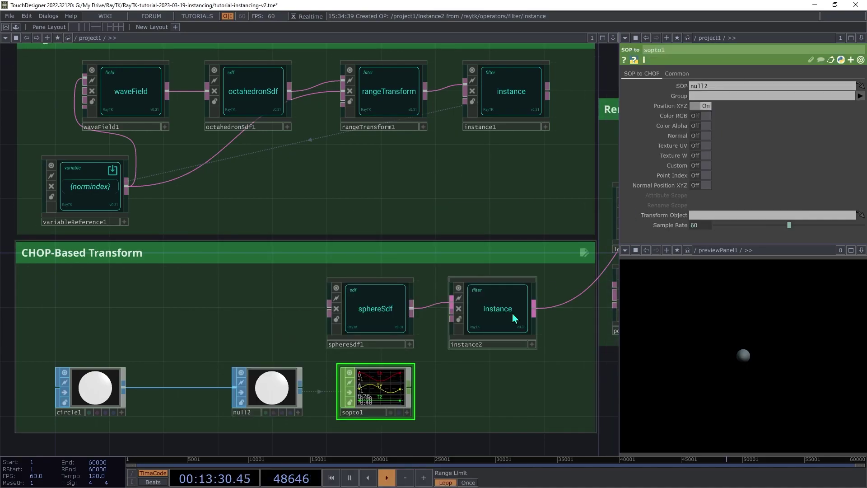
Append a Null CHOP after sopto1 and rename it positions.
left_click(409, 385)
left_click(480, 396)
left_click(488, 367)
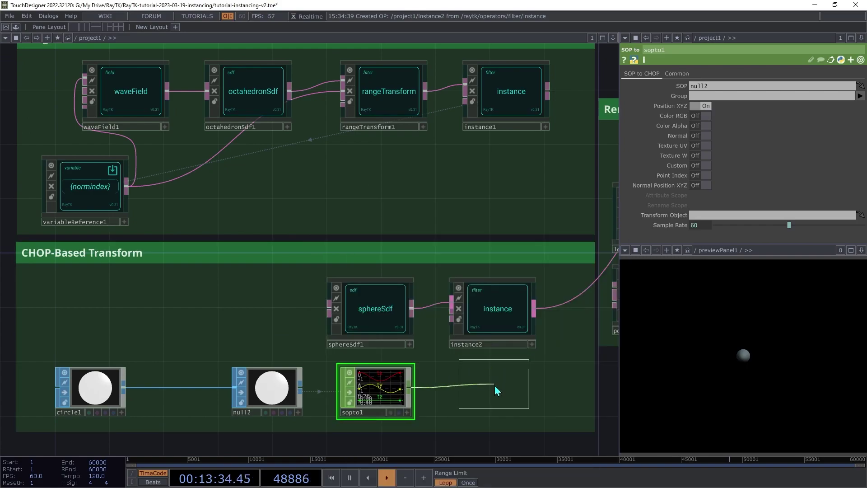
left_click(493, 397)
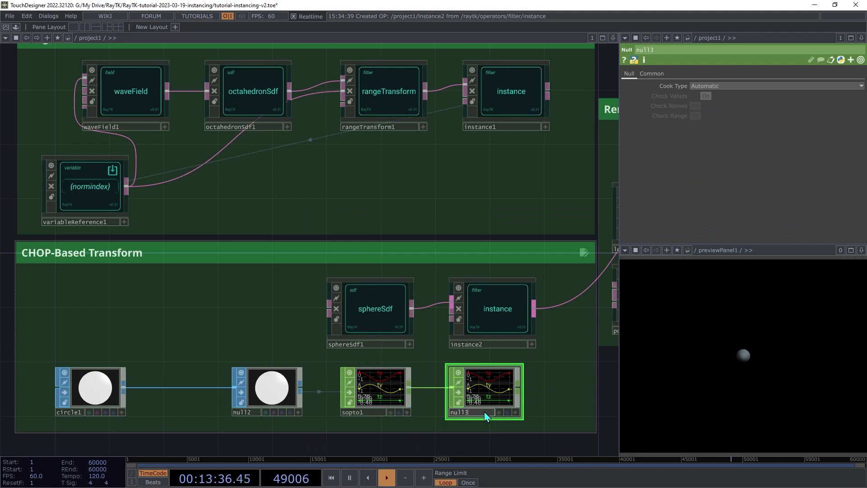
double_click(485, 412)
type("positions")
key("Return")
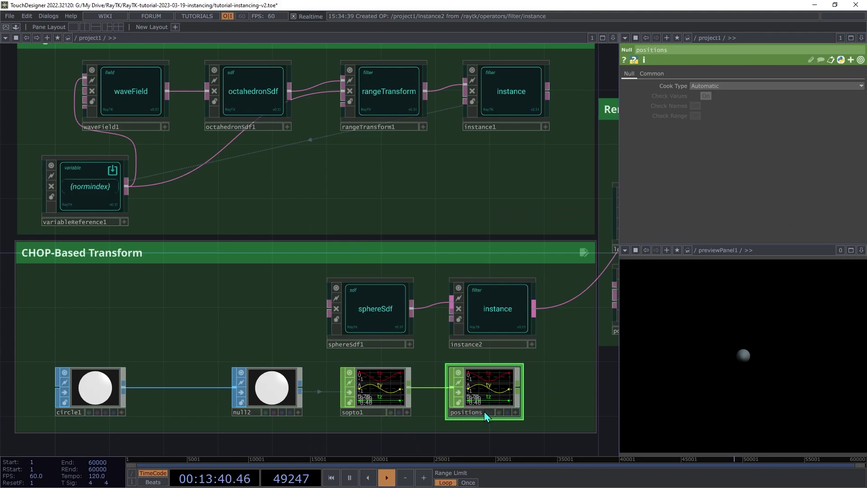
left_click(491, 312)
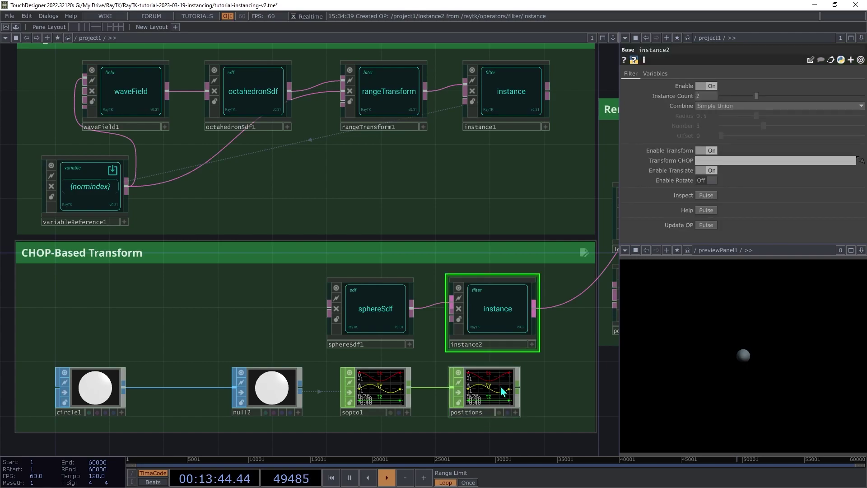
Assign the positions CHOP as instance2's Transform CHOP and set Instance Count to 20.
left_click_drag(481, 403, 720, 160)
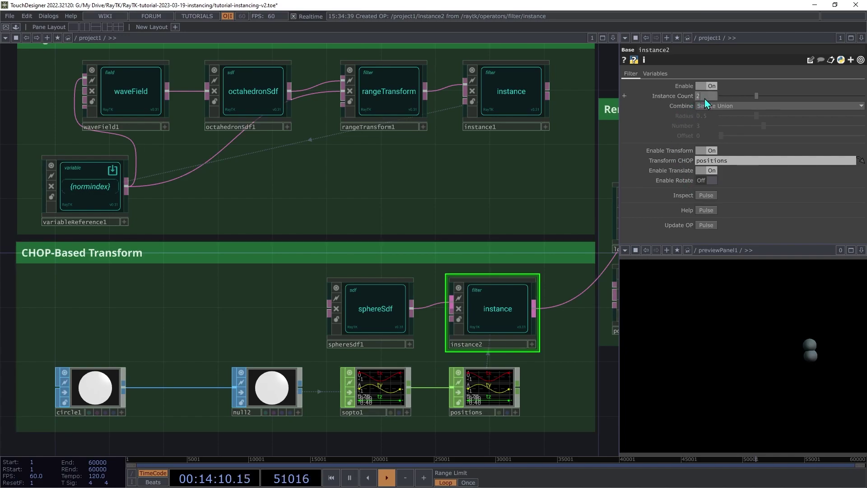
key("Return")
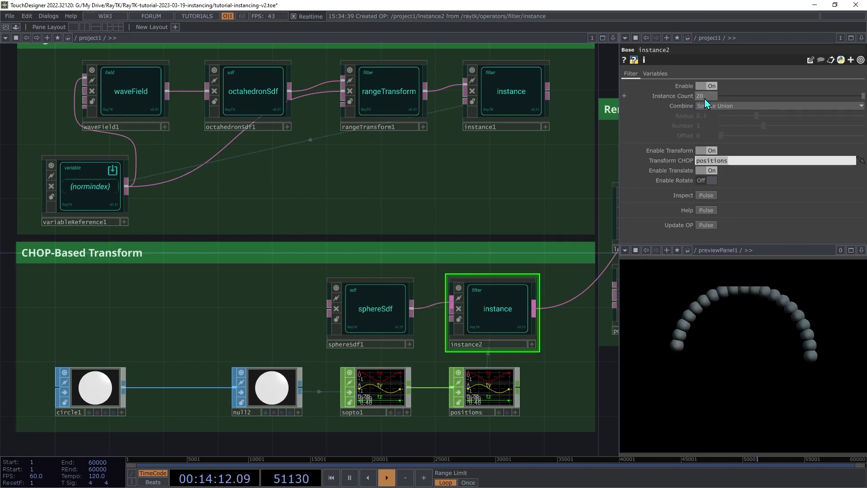
Give circle1 20 divisions and nudge its second Radius value.
left_click(95, 401)
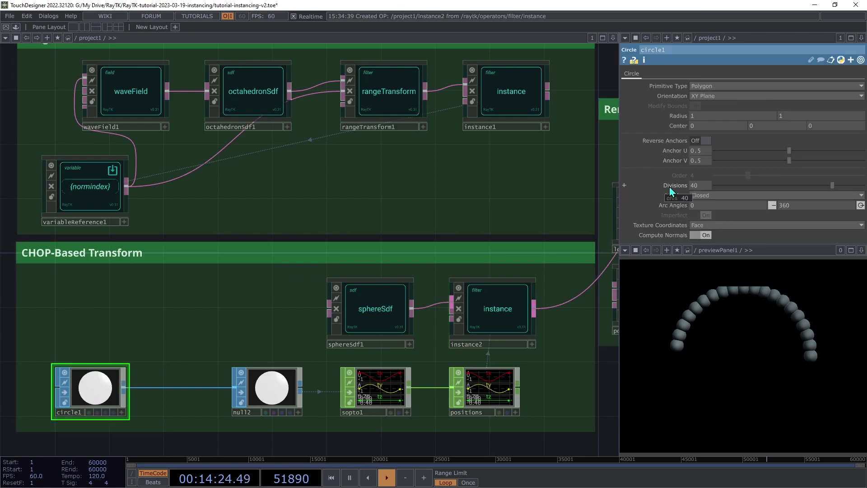
left_click(693, 185)
type("20")
key("Tab")
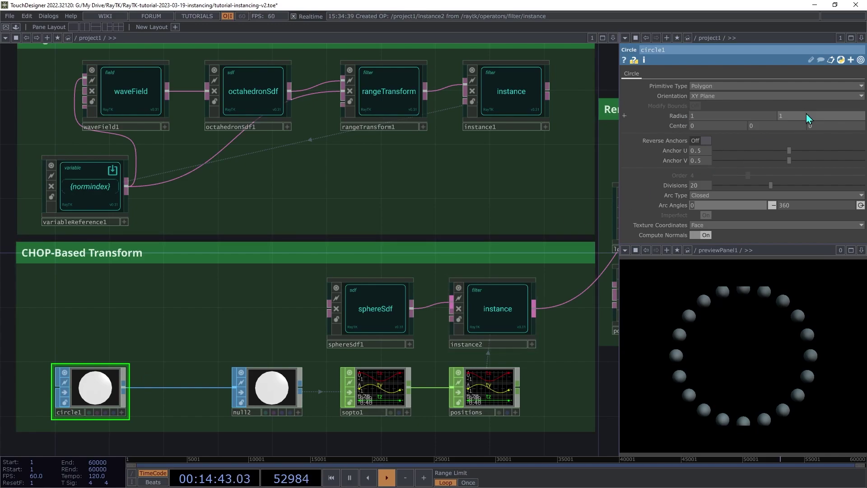
mouse_move(806, 113)
middle_mouse_down()
mouse_move(770, 106)
mouse_move(804, 107)
mouse_move(770, 107)
mouse_move(804, 106)
mouse_move(806, 117)
middle_mouse_up()
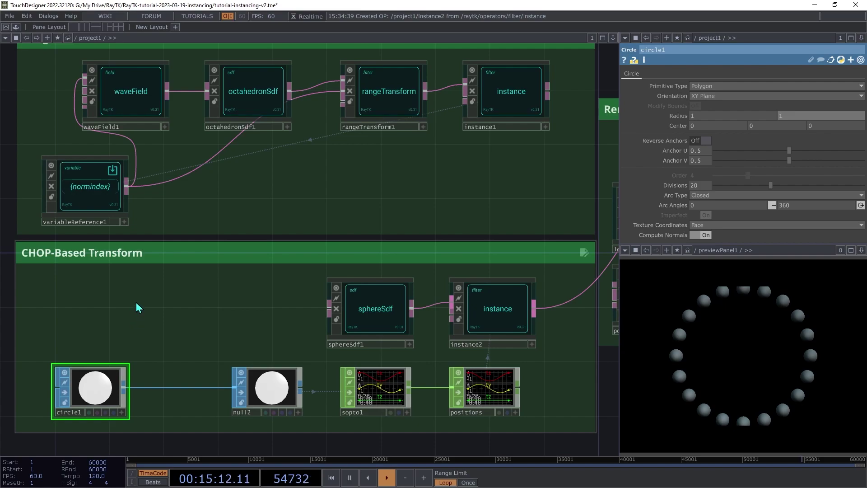
Insert a Sprinkle SOP, sprinkle1, on the wire between circle1 and null2.
key("Tab")
key("Tab")
type("s")
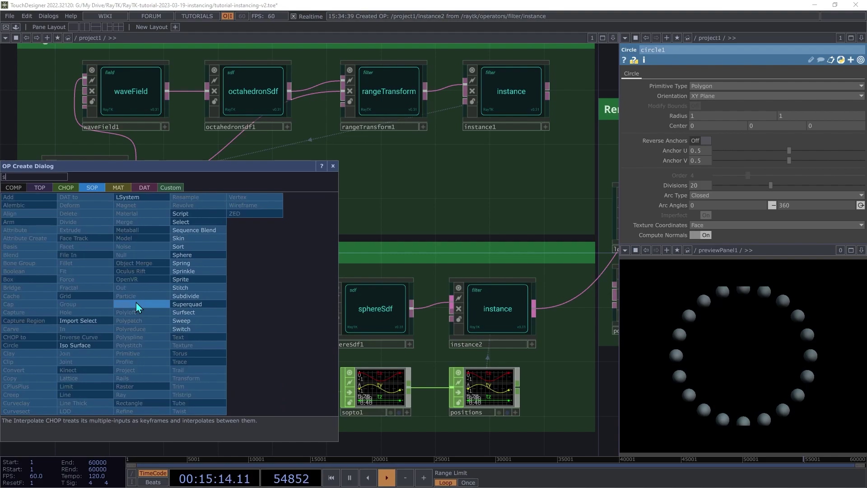
type("pri")
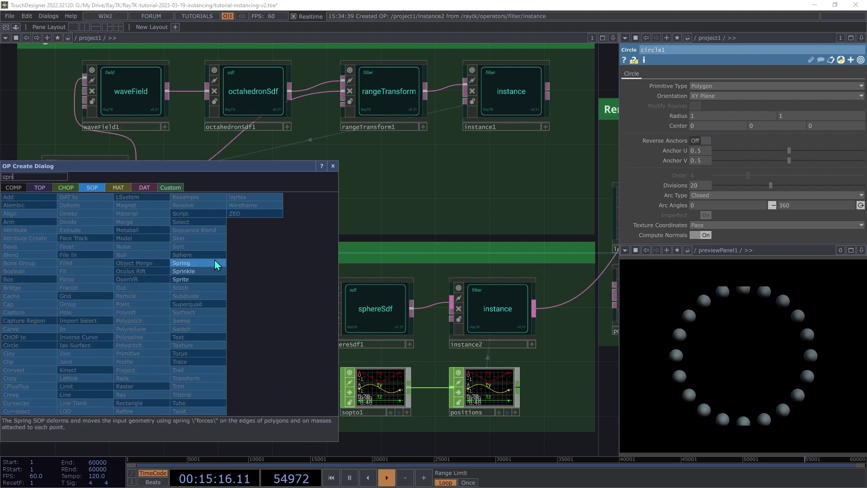
left_click(207, 272)
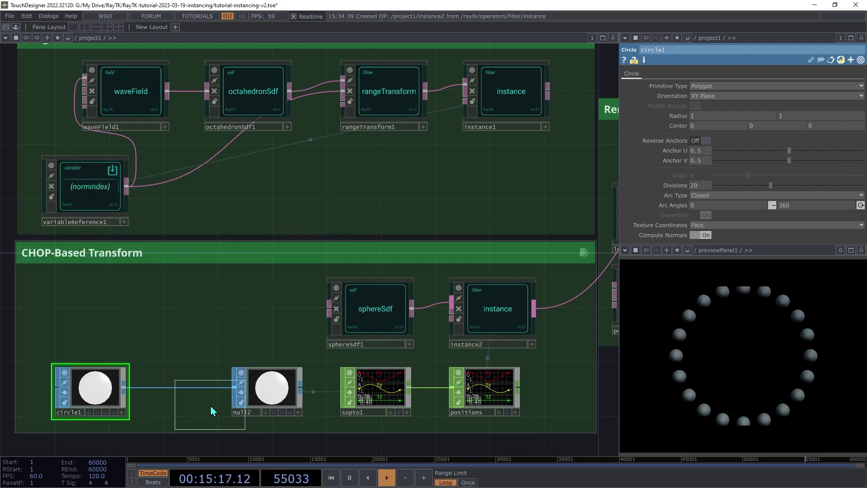
left_click(183, 398)
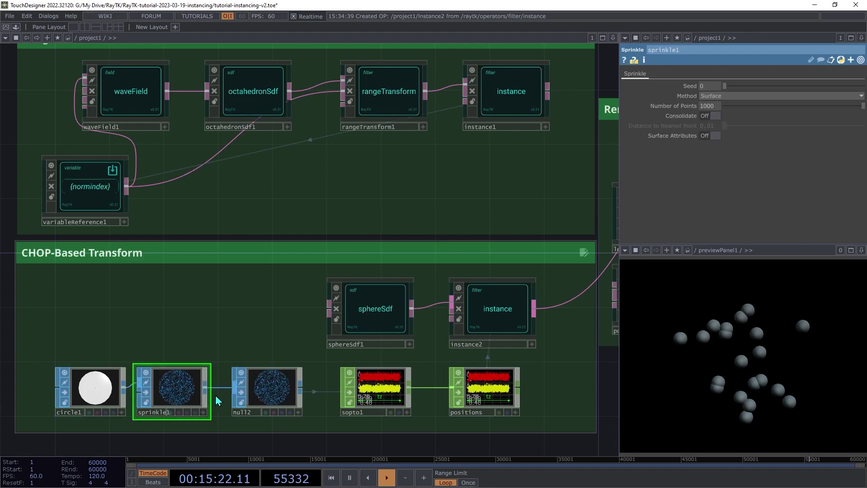
Set sprinkle1's Number of Points to 20 and shift sprinkle1 and null2 slightly right.
left_click(707, 105)
type("20")
key("Return")
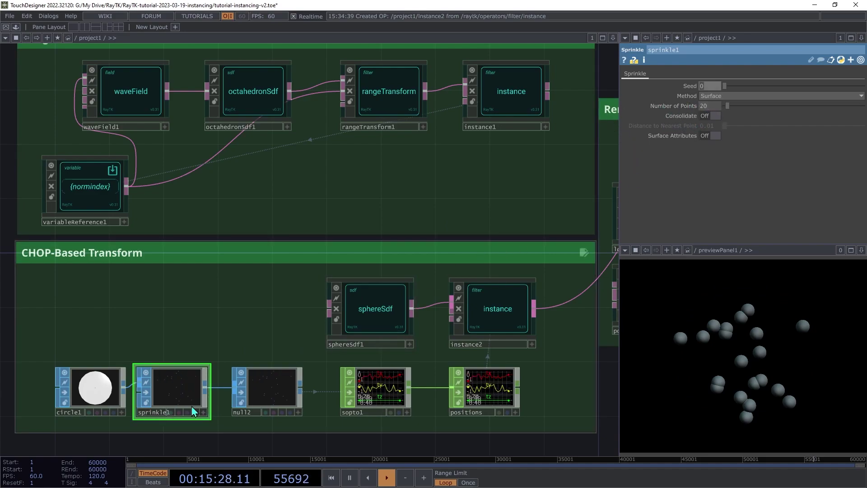
left_click_drag(190, 409, 204, 409)
left_click_drag(275, 396, 288, 396)
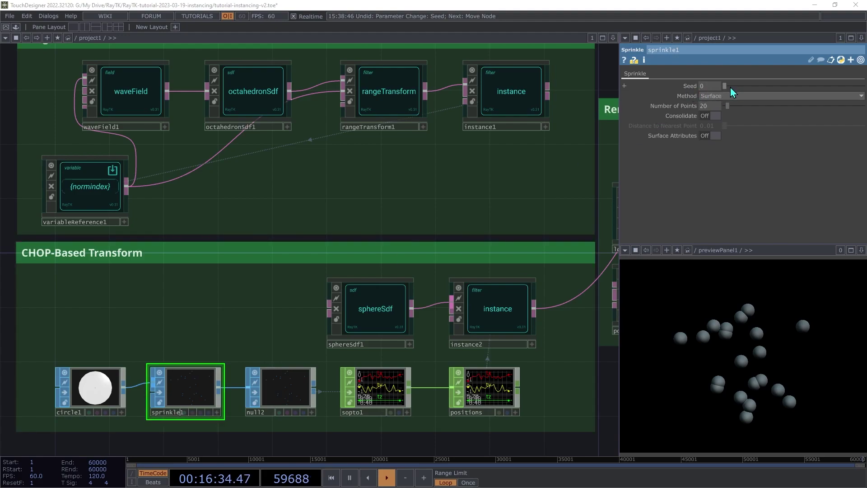
Raise sprinkle1's Seed to 0.274 and move the positions node further right.
left_click_drag(727, 88, 767, 105)
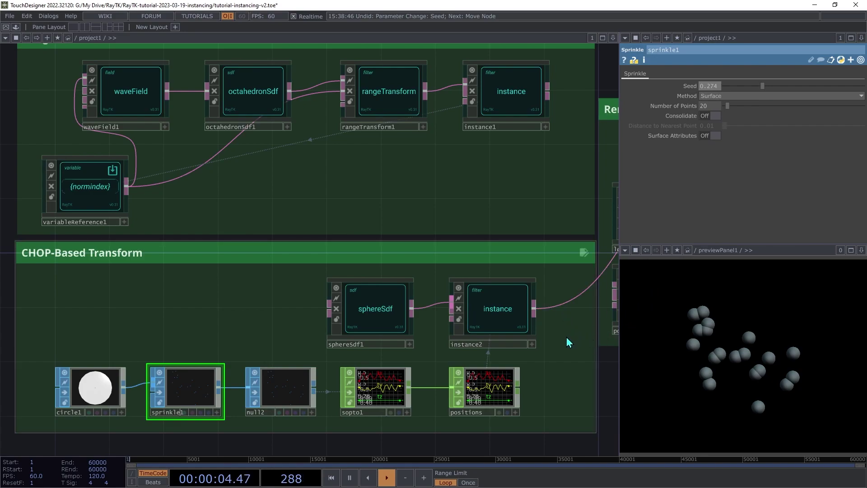
left_click_drag(487, 391, 544, 389)
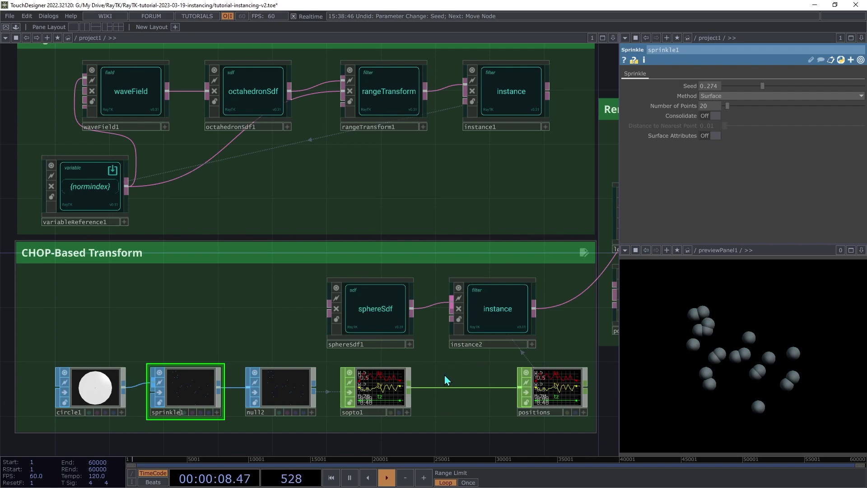
Insert a Filter CHOP (filter1) between sopto1 and positions with Filter per Sample on.
key("Tab")
left_click(341, 233)
type("fil")
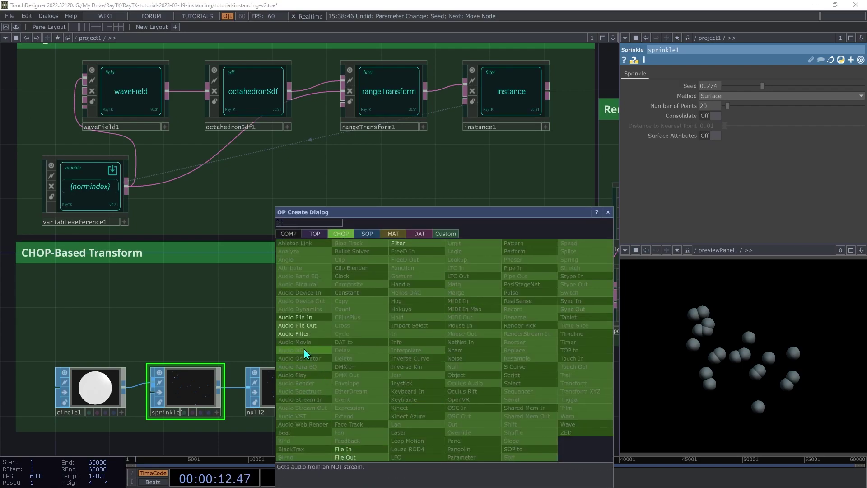
left_click(397, 243)
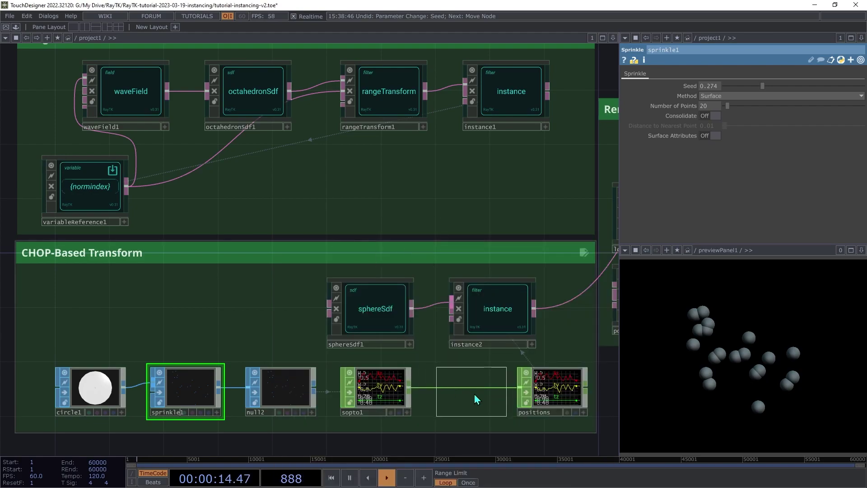
left_click(458, 391)
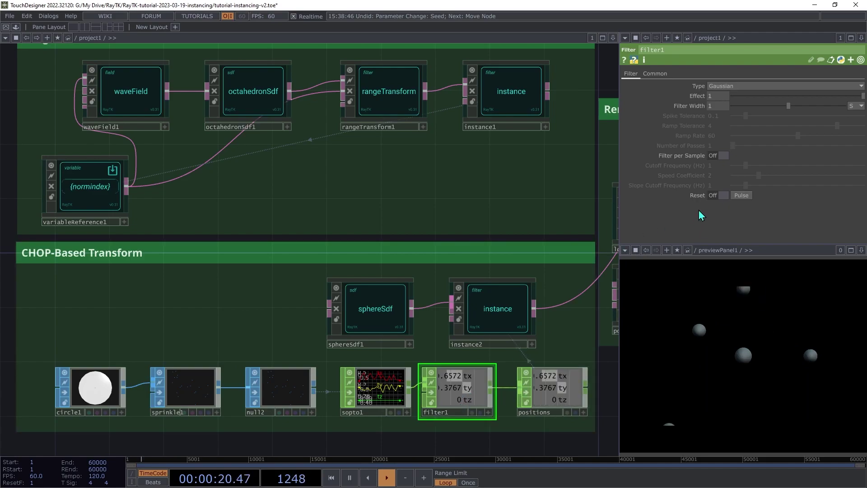
left_click(722, 156)
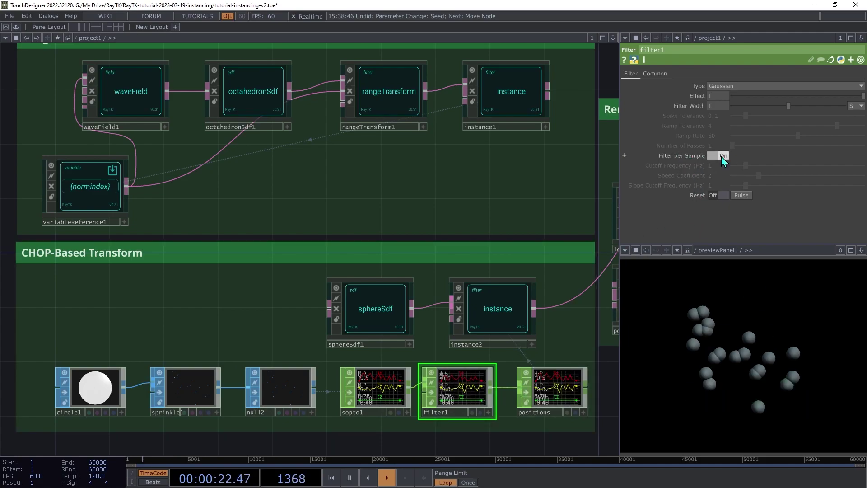
Adjust sprinkle1's Seed through 0.482 and 0.186, ending at 0.717.
left_click(195, 391)
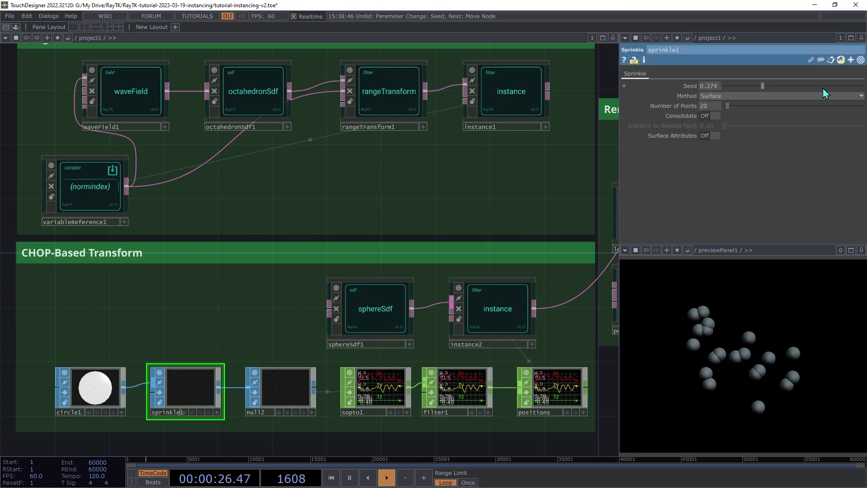
left_click_drag(809, 86, 739, 83)
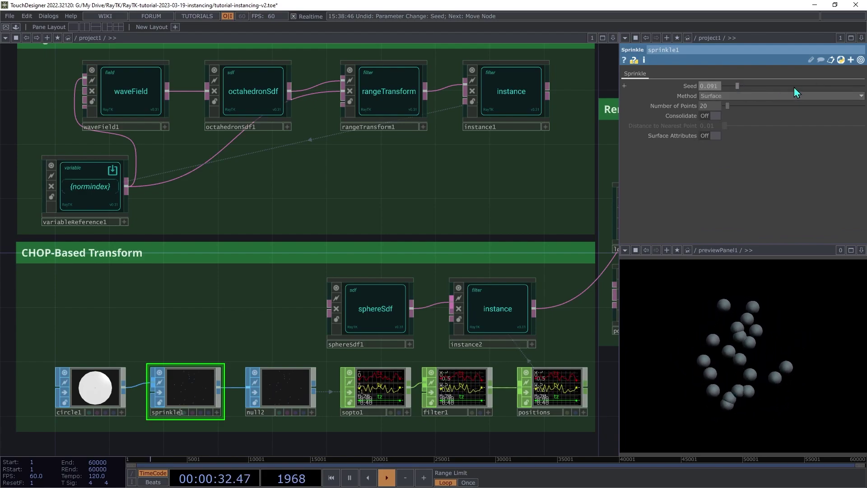
left_click_drag(793, 86, 791, 86)
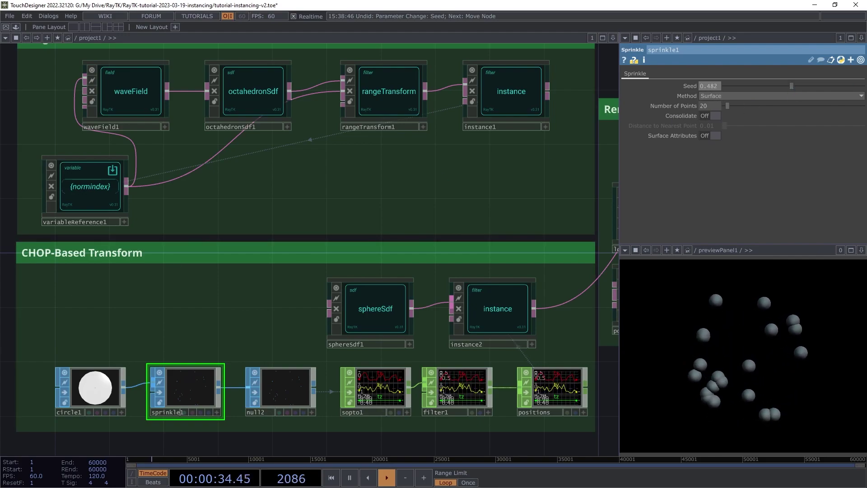
left_click(751, 86)
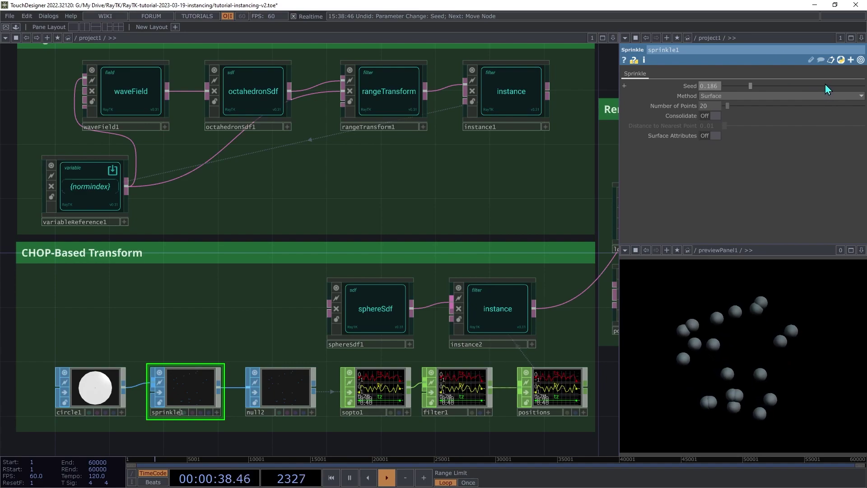
left_click(825, 86)
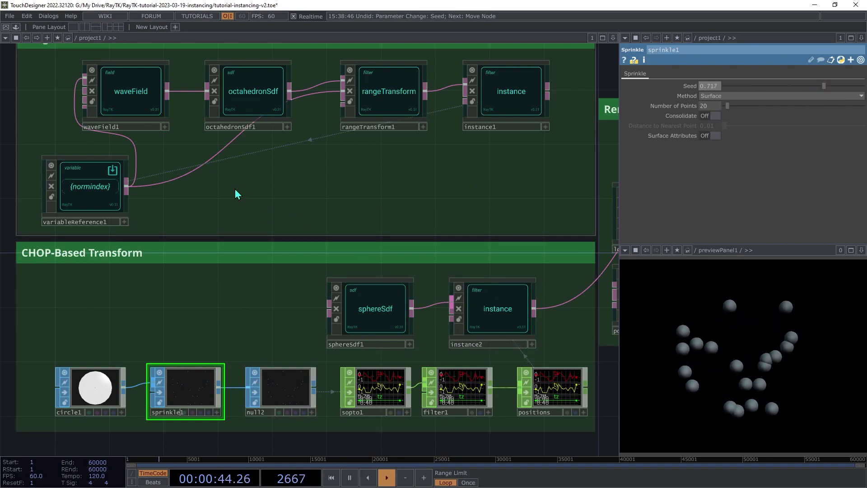
Check sphereSdf1, waveField1 and variableReference1, then bring up instance2's parameters (Simple Union, Transform CHOP positions).
left_click(373, 311)
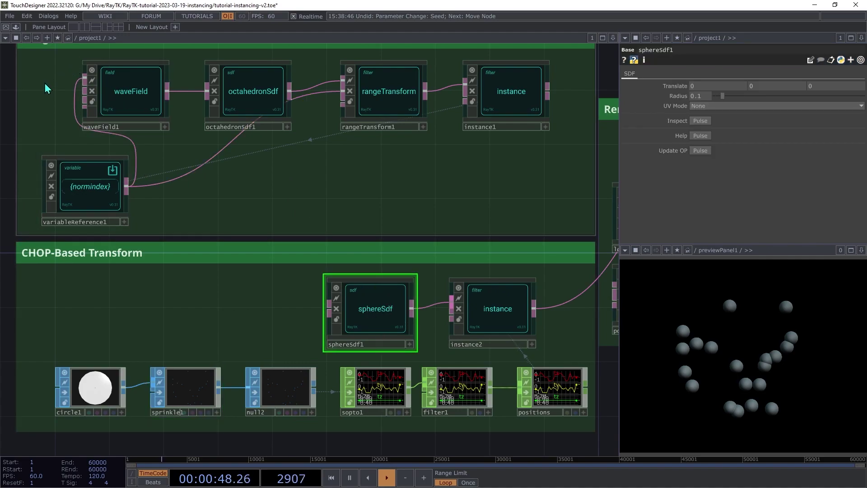
left_click_drag(45, 82, 136, 195)
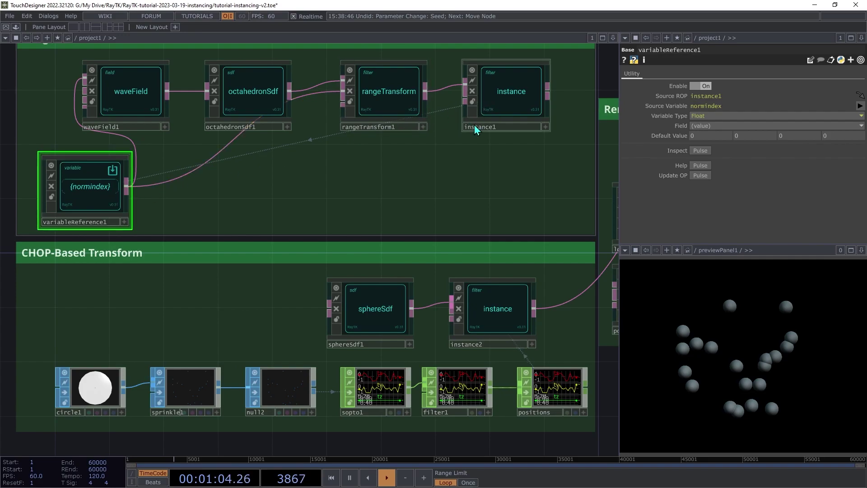
left_click(490, 312)
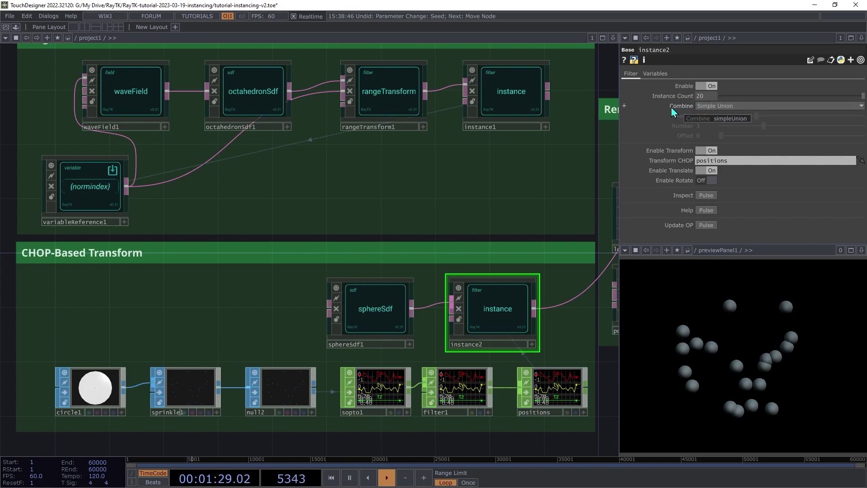
Set instance2's Combine to Smooth Union and its blend Radius to 0.2, after trying 0.1.
left_click(717, 108)
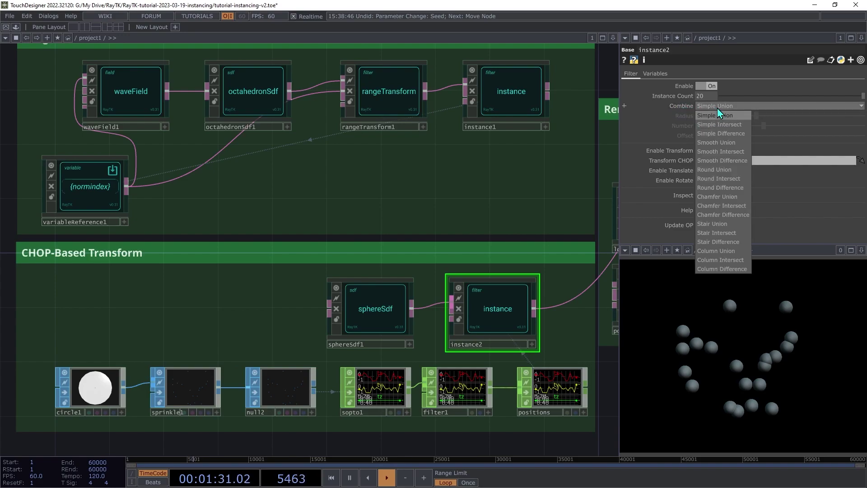
left_click(730, 144)
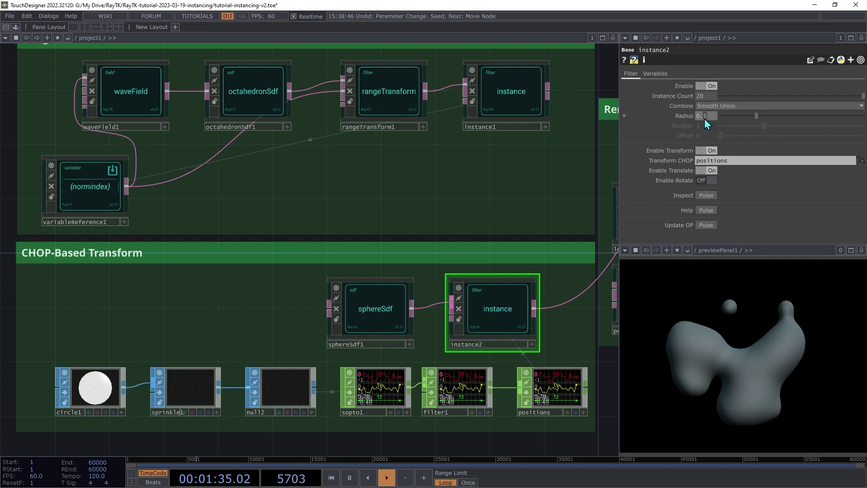
key("Return")
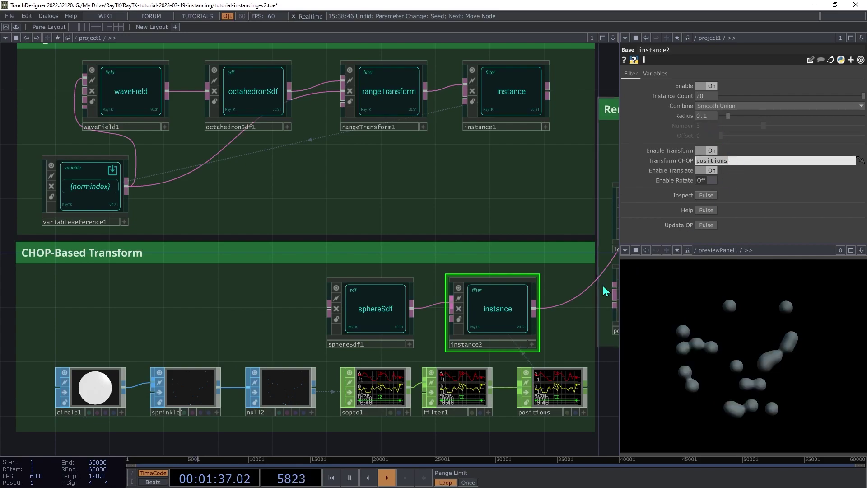
left_click(705, 116)
type("0.2")
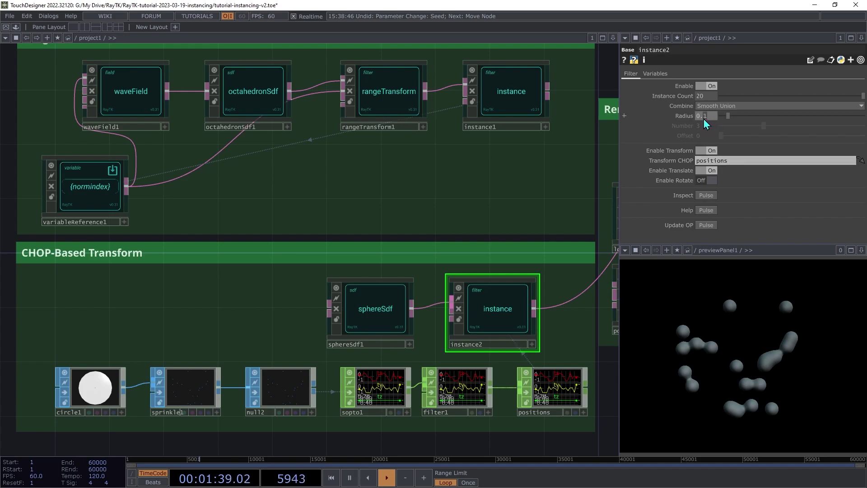
key("Return")
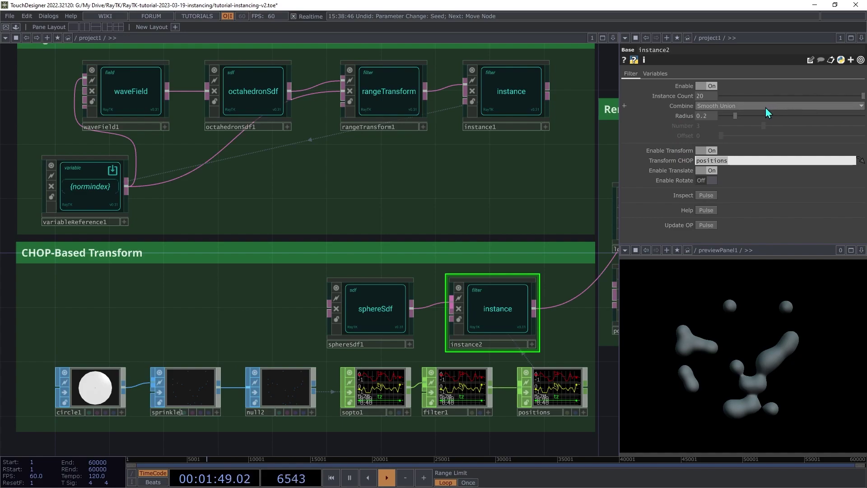
left_click(741, 107)
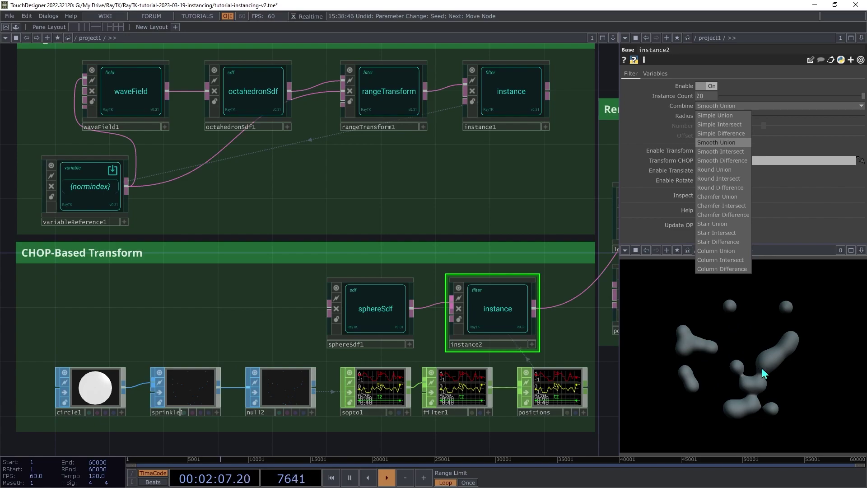
left_click(762, 373)
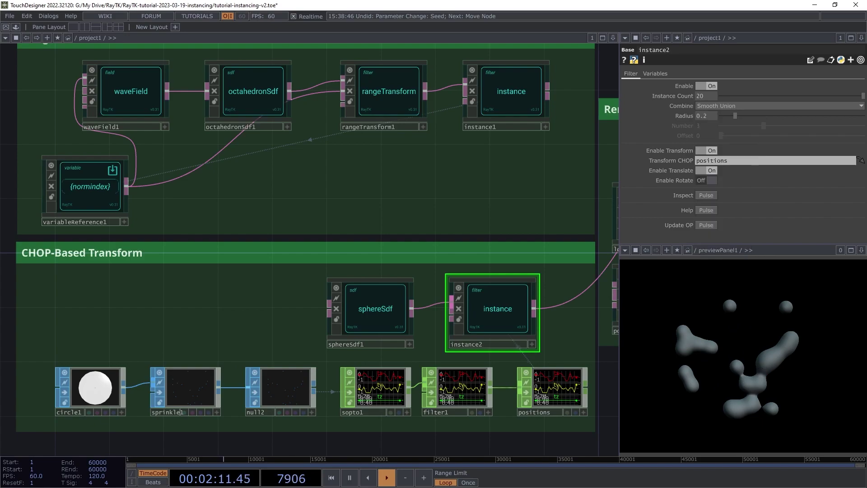
Home the network view to show all nodes, including the Range Transform, CHOP-Based Transform and Renderer groups.
key("h")
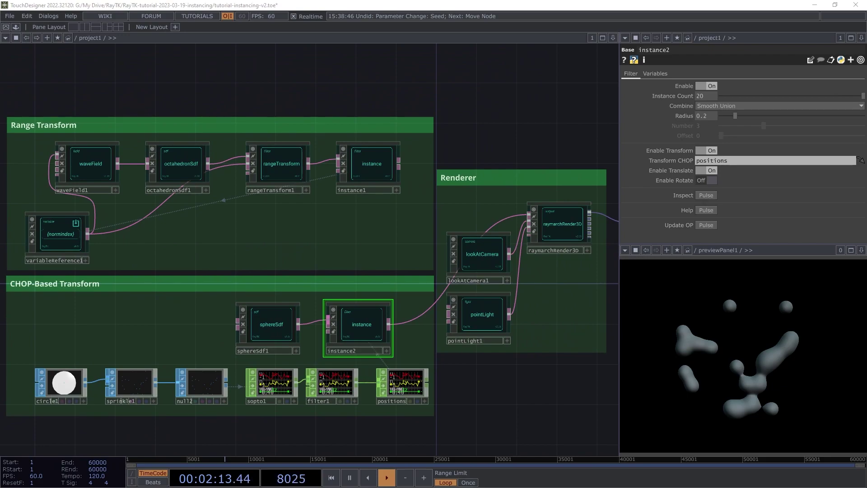